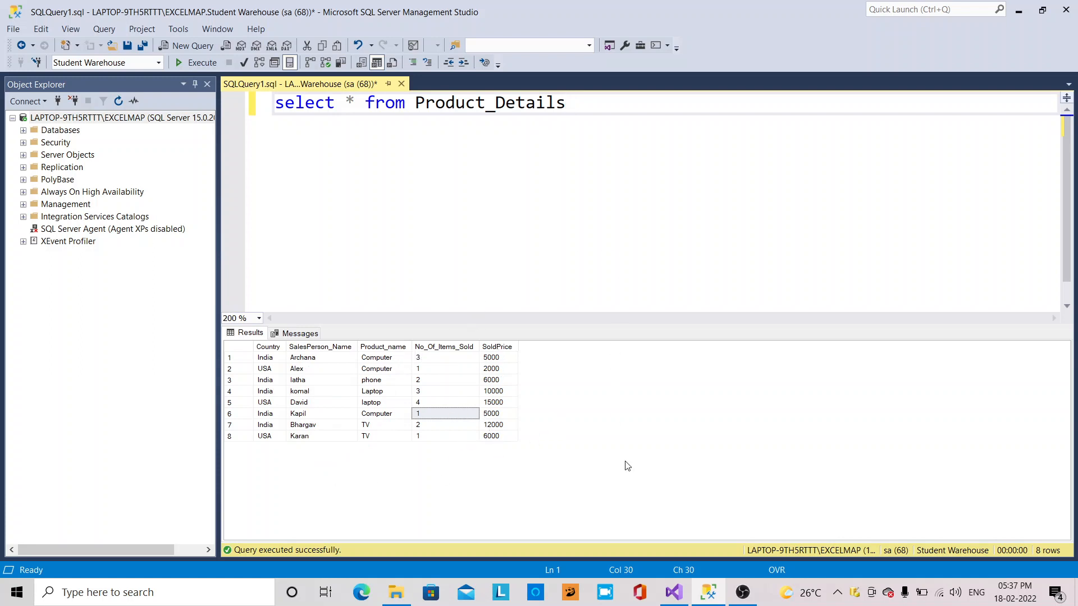
- Switch to Visual Studio and examine the report preview's drilldown by collapsing India and USA, then expanding and collapsing India again
left_click(674, 592)
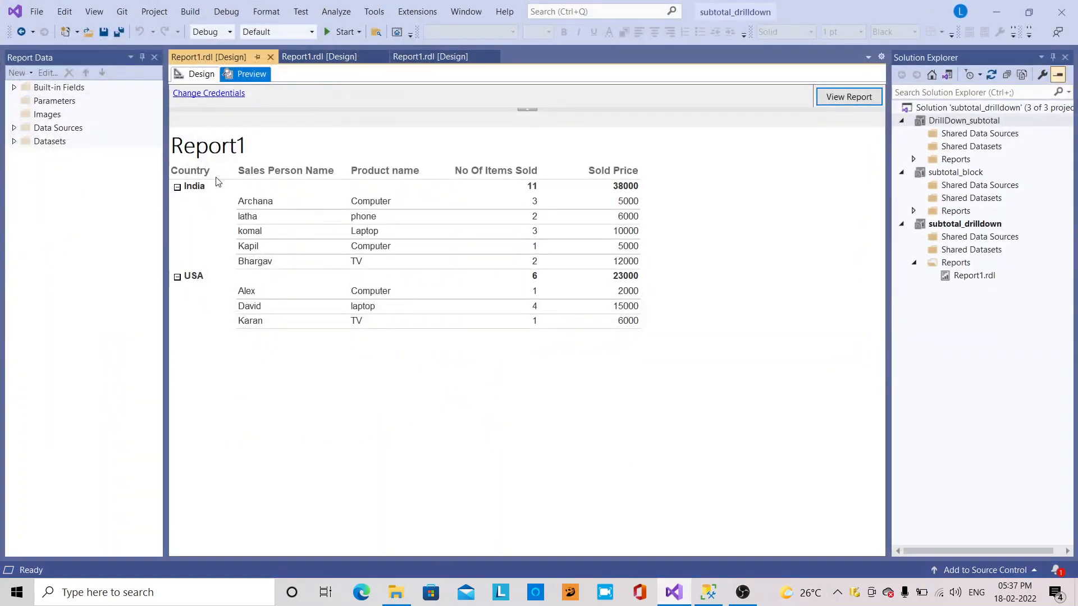
left_click(177, 188)
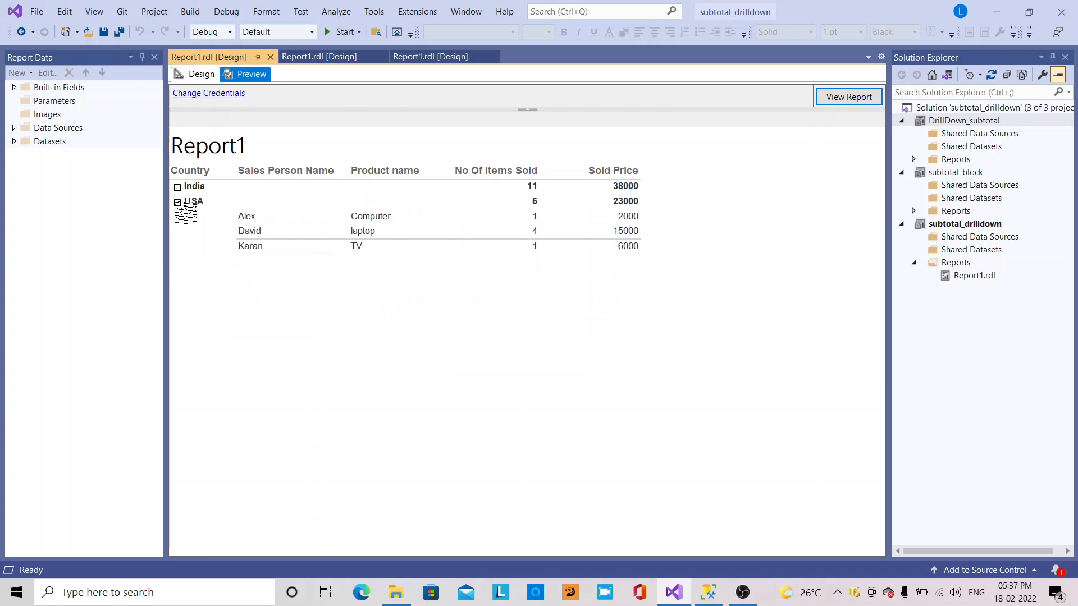
left_click(177, 203)
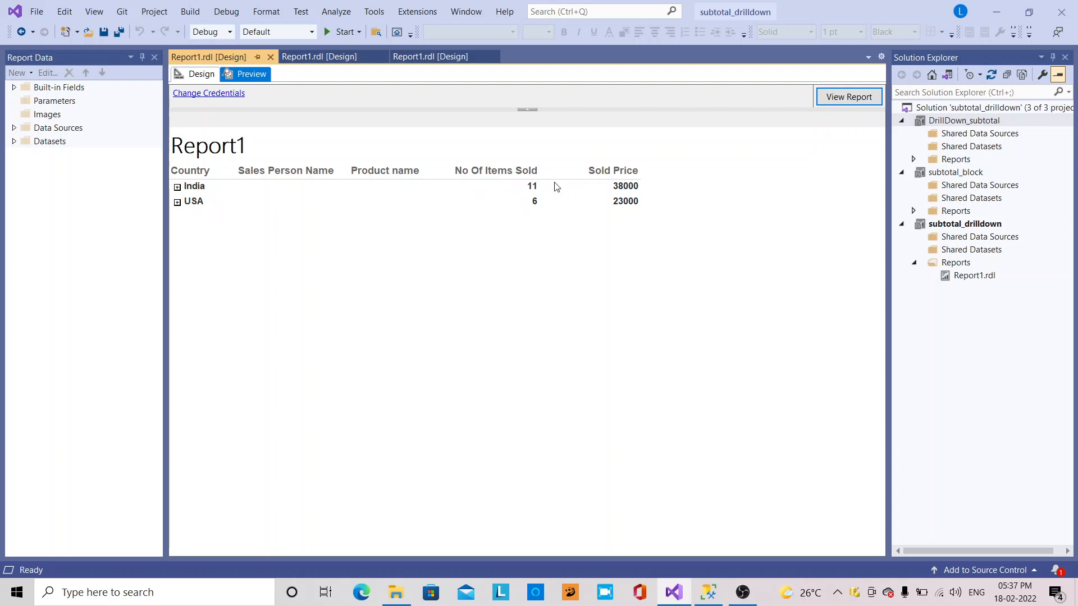
left_click(178, 186)
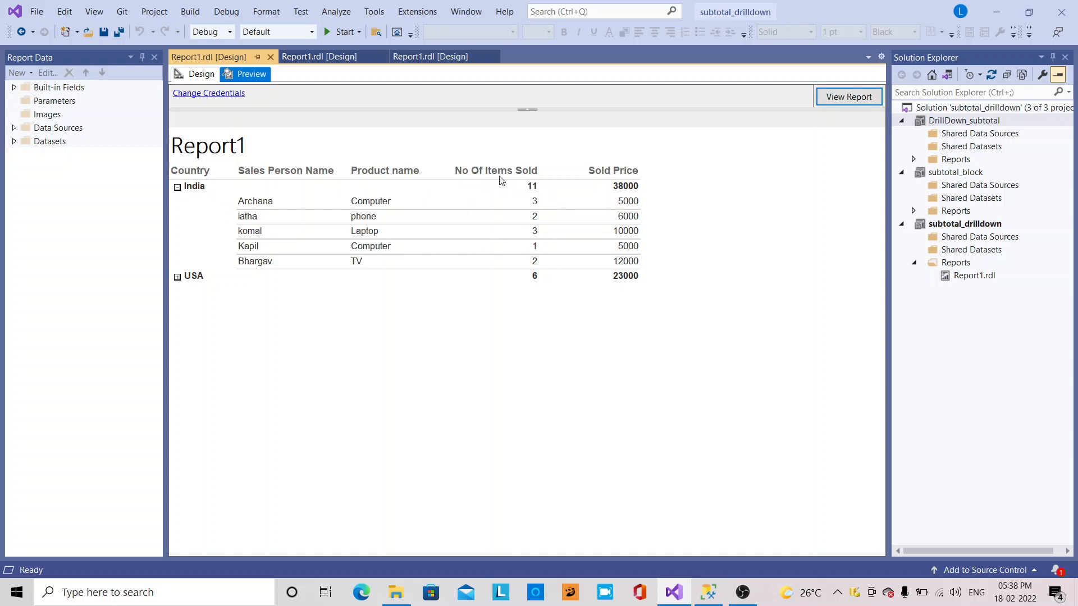
left_click(177, 186)
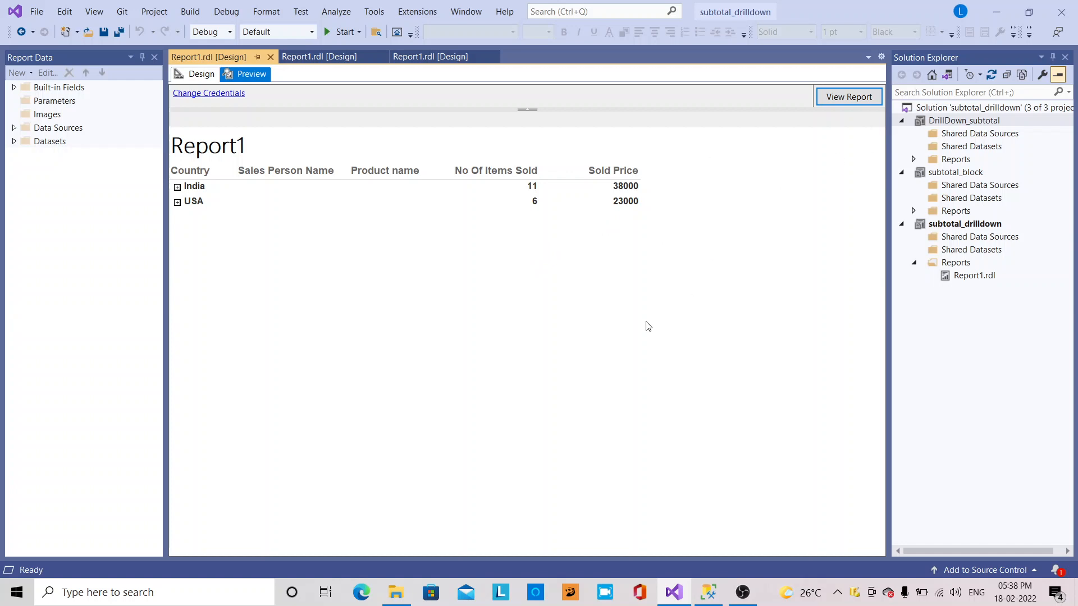
- Create a new project from the Report Server Project Wizard template, named subtotal_drilldown_product
left_click(40, 14)
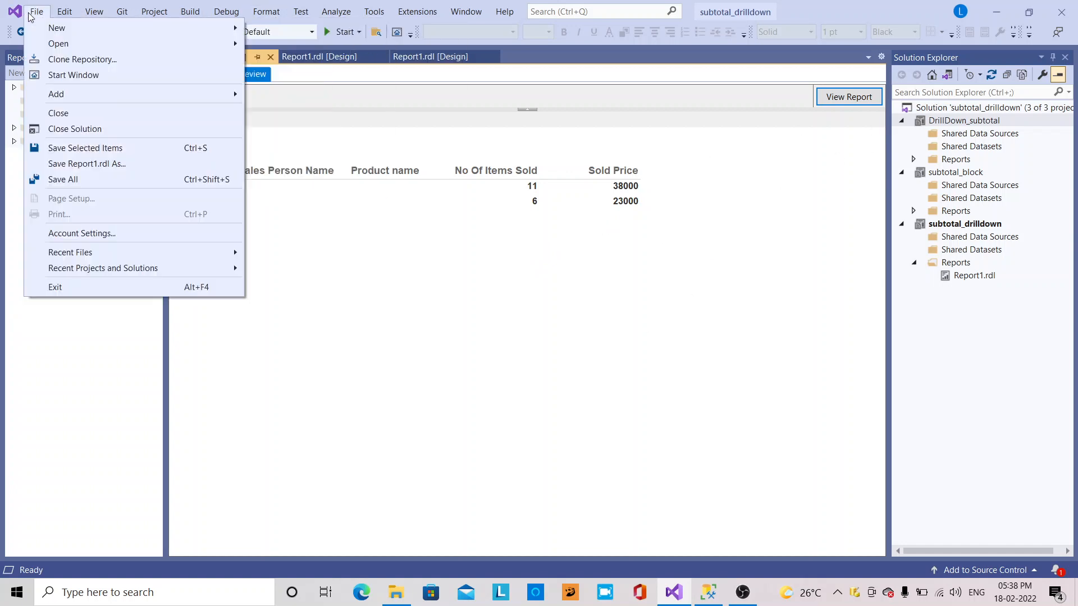
mouse_move(71, 28)
left_click(279, 33)
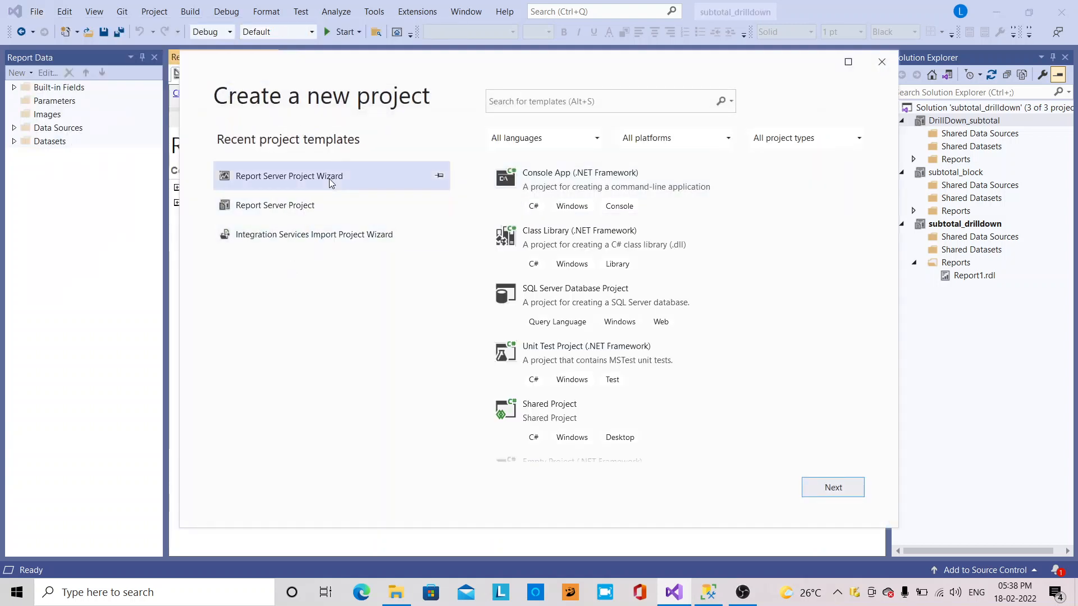
left_click(841, 487)
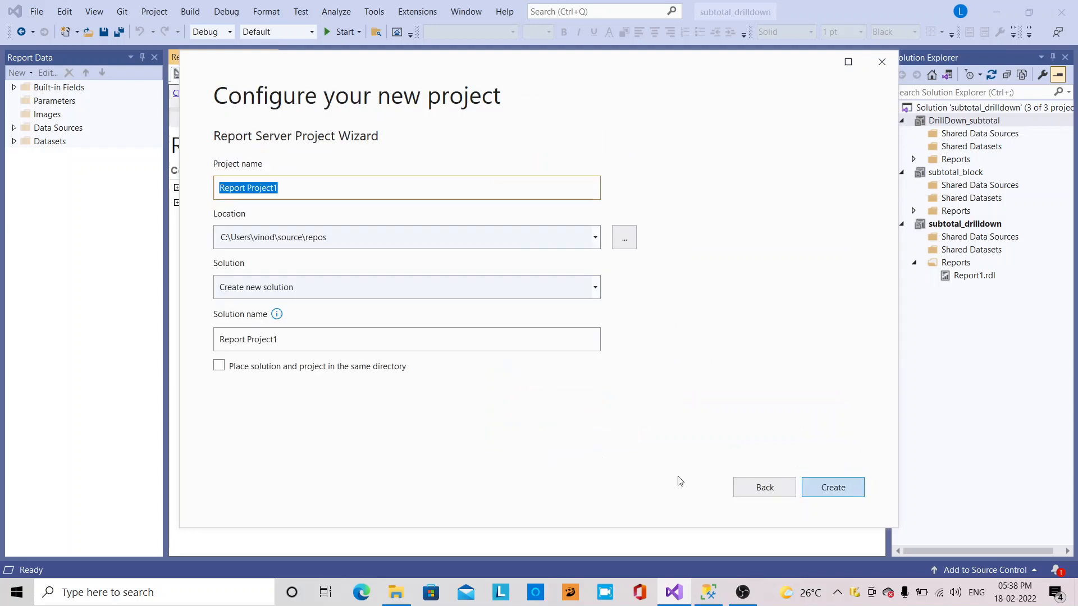
left_click_drag(308, 188, 163, 188)
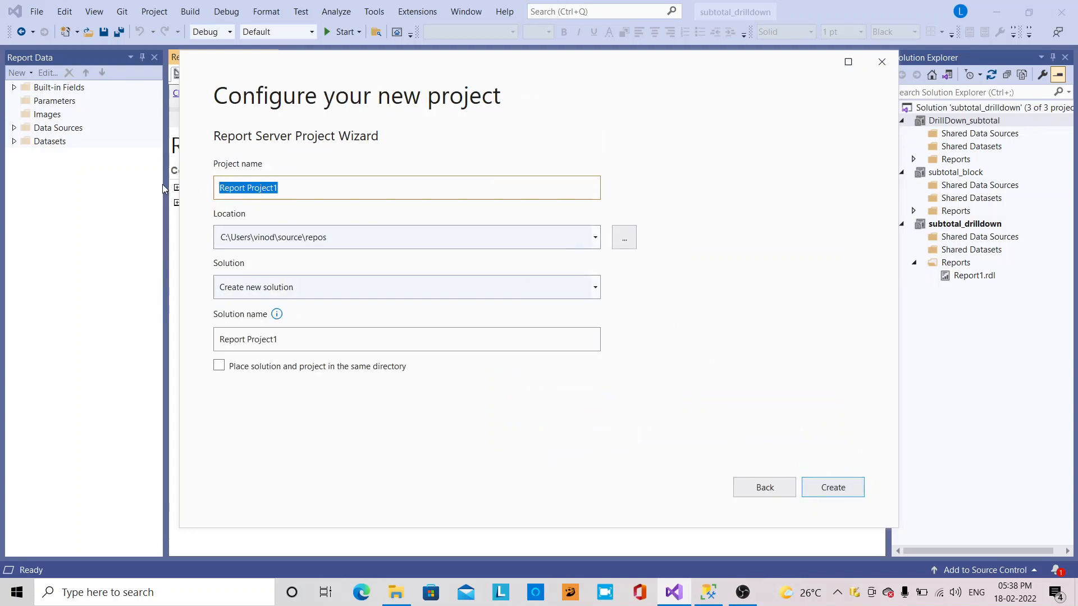
type("subto")
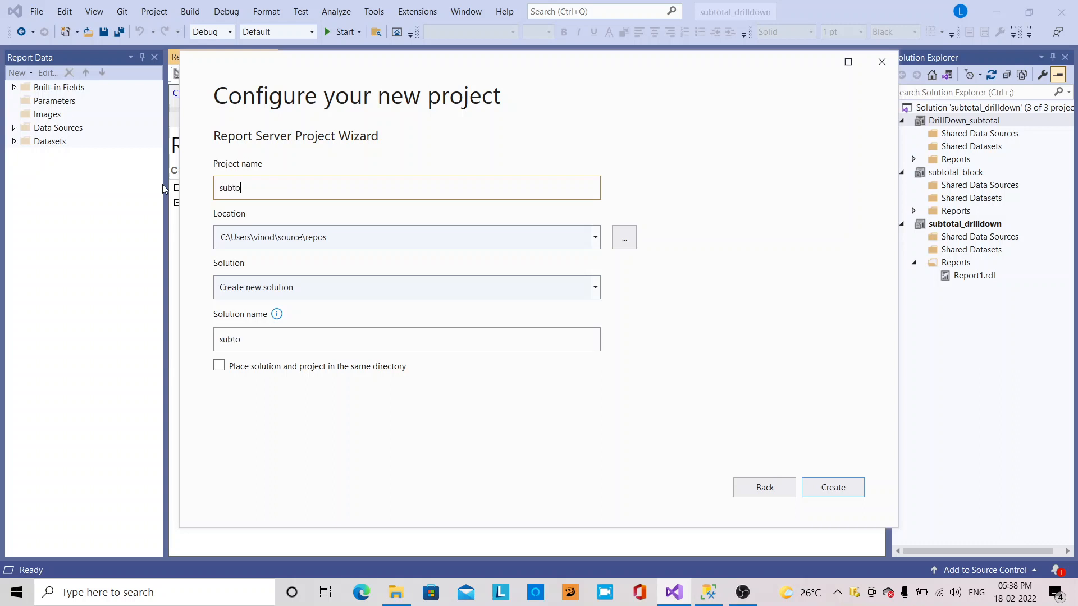
type("tal_")
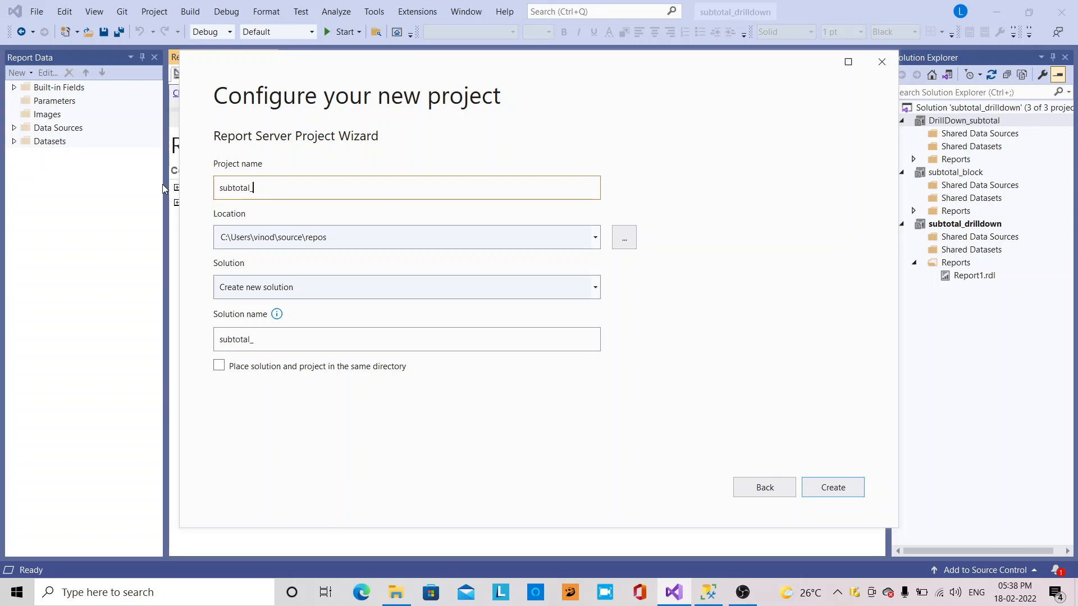
type("drilldown_product")
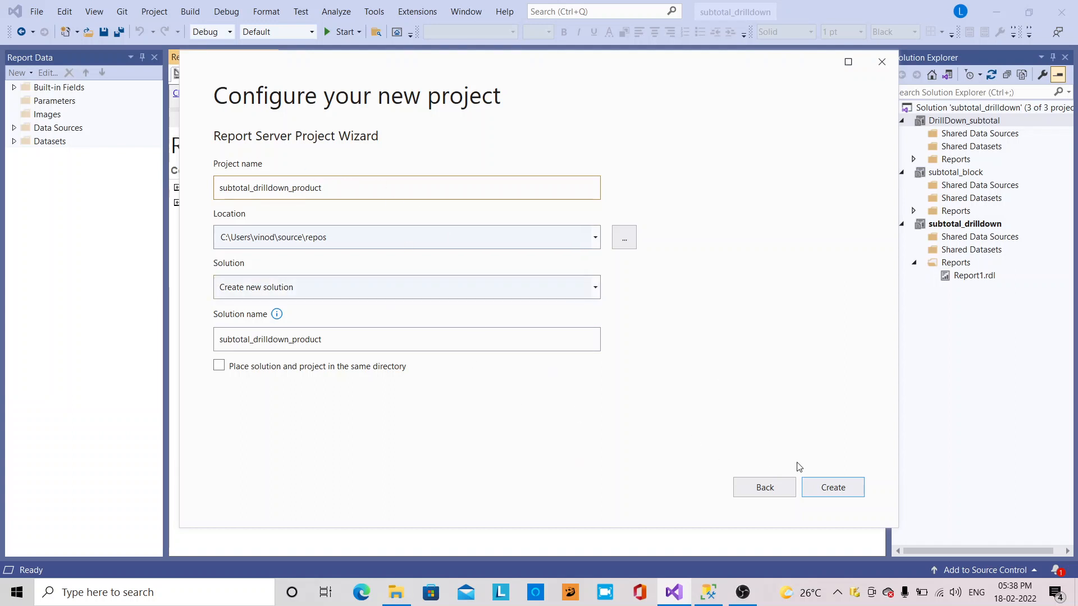
left_click(826, 488)
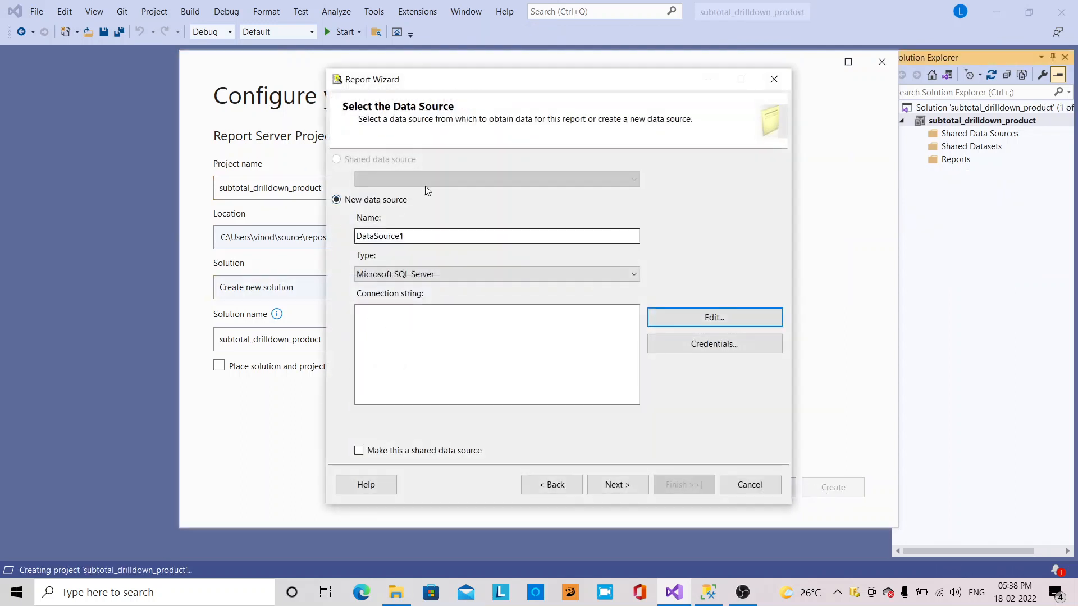
- Set the new data source's server name to LAPTOP-9TH5RTTT\EXCELMAP, copied from the Database Engine connection dialog in SQL Server Management Studio
left_click(672, 319)
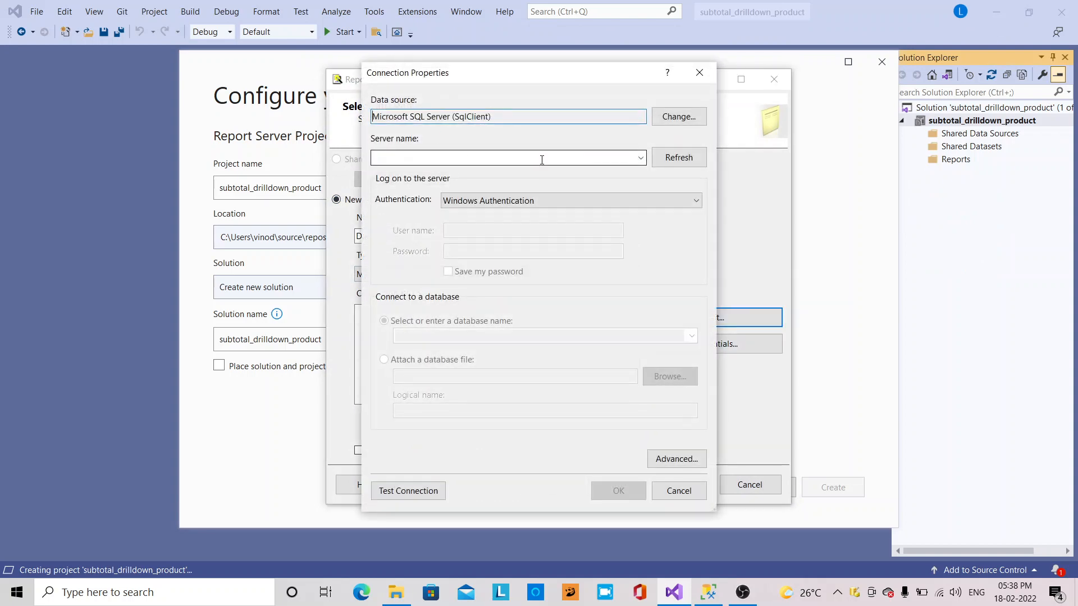
left_click(703, 594)
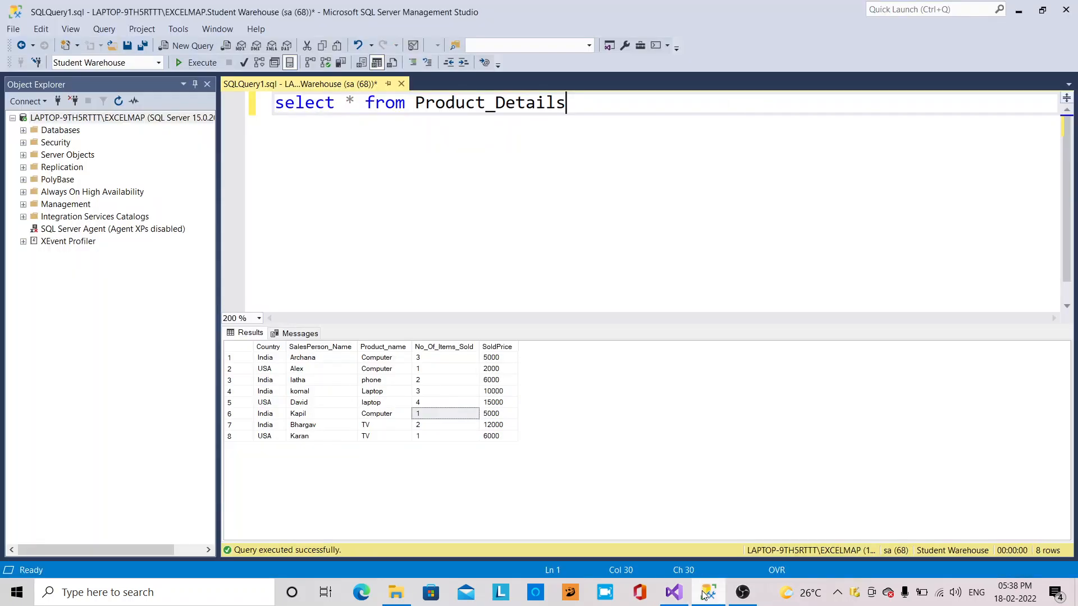
left_click(50, 117)
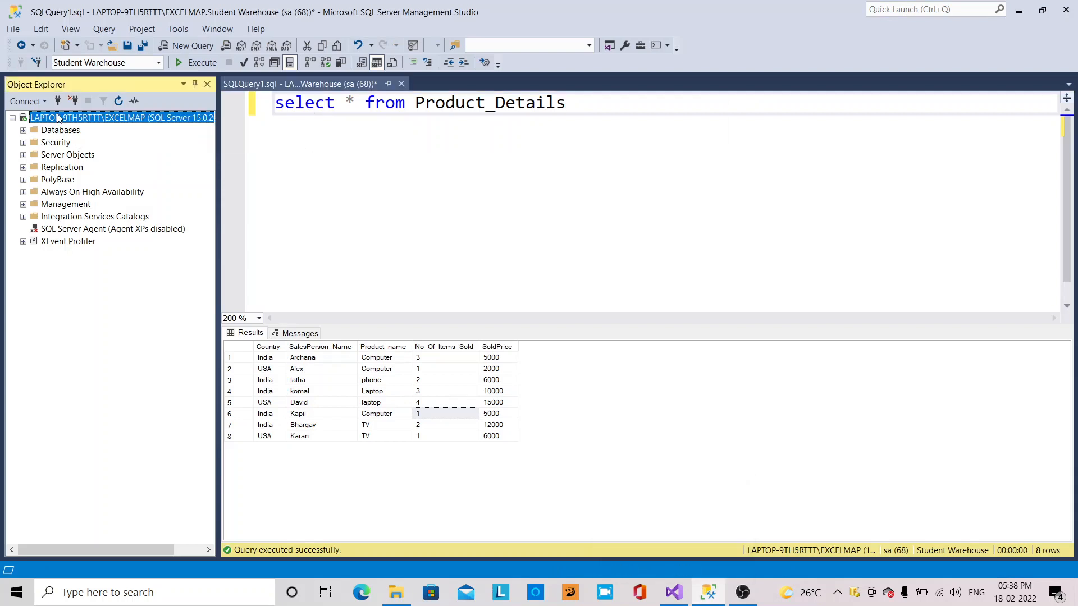
left_click(28, 101)
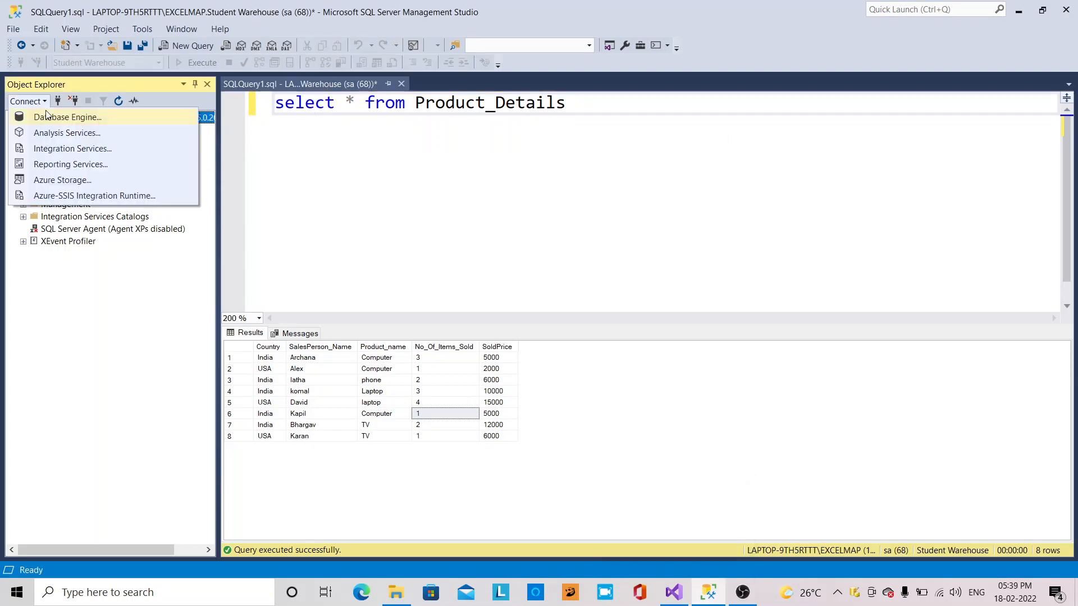
left_click(62, 117)
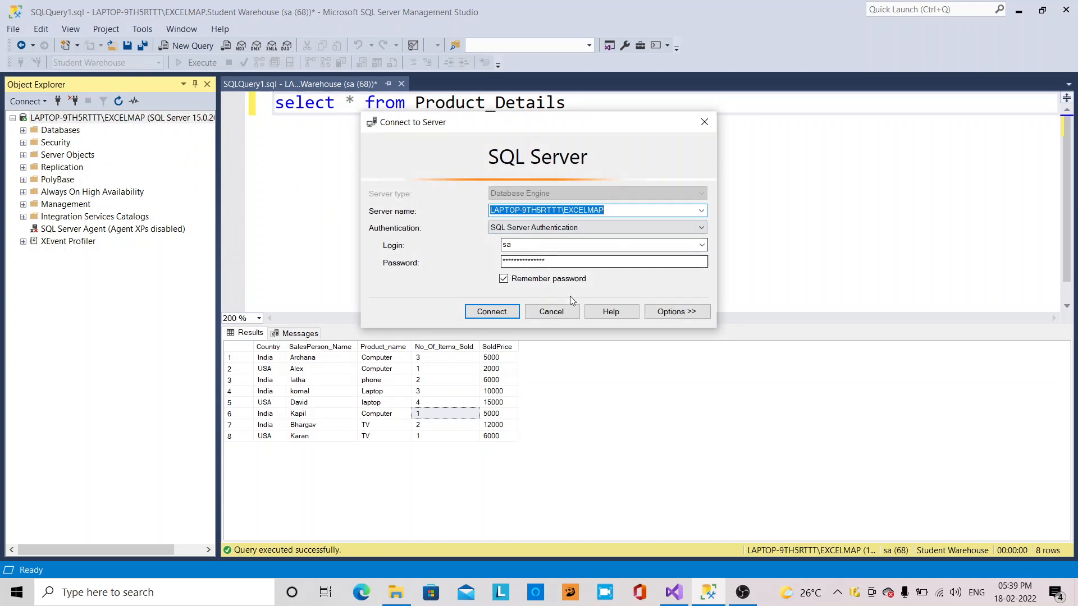
left_click(556, 312)
left_click(673, 592)
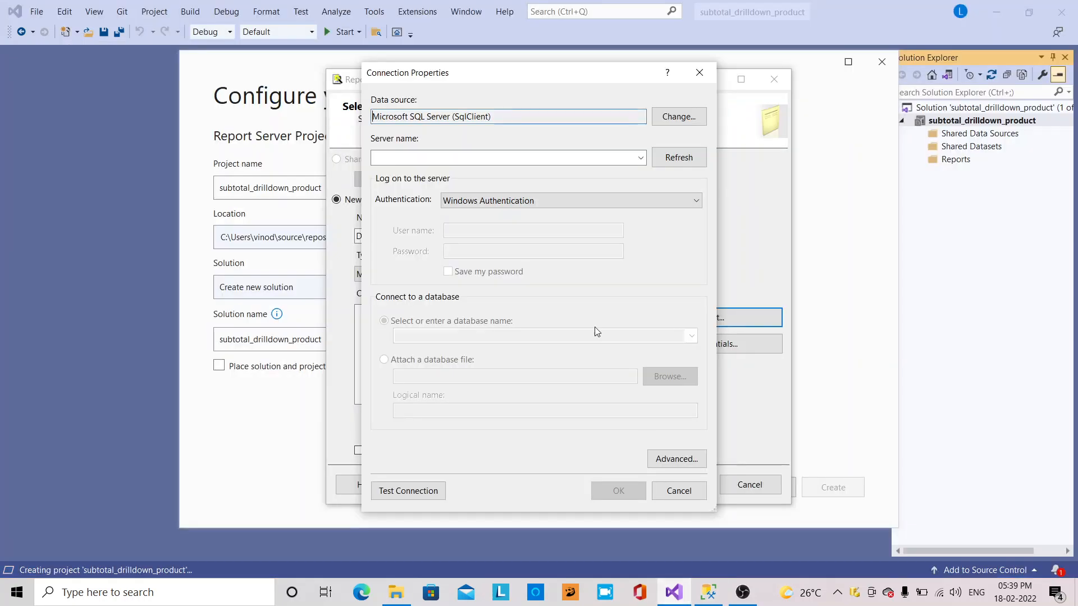
left_click(559, 158)
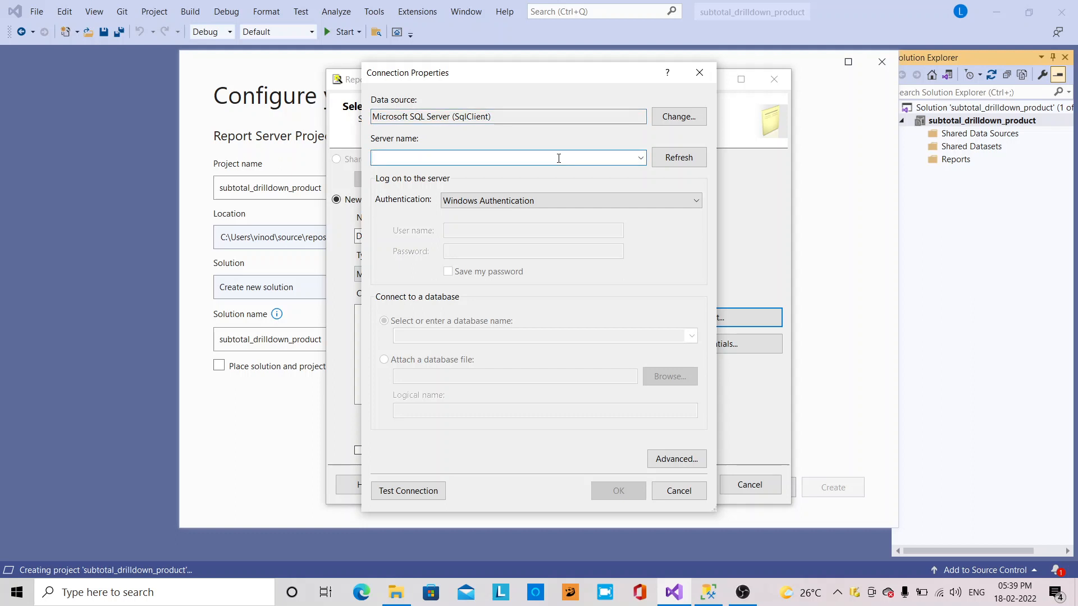
type("LAPTOP-9TH5RTTT\\EXCELMAP")
- Set the connection to SQL Server Authentication and enter user name sa with the account password
left_click(550, 200)
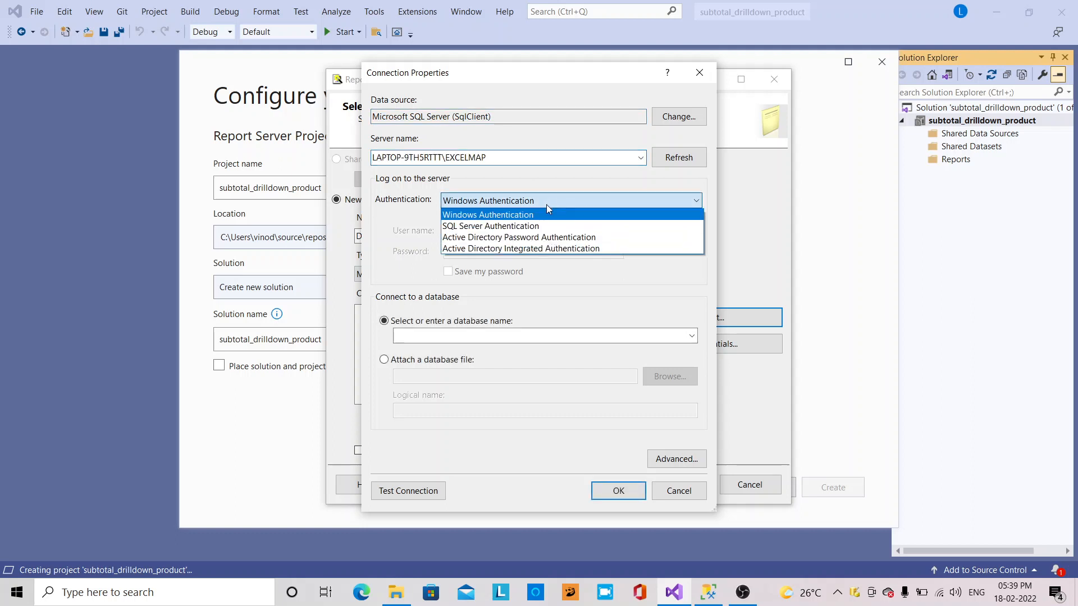
left_click(478, 225)
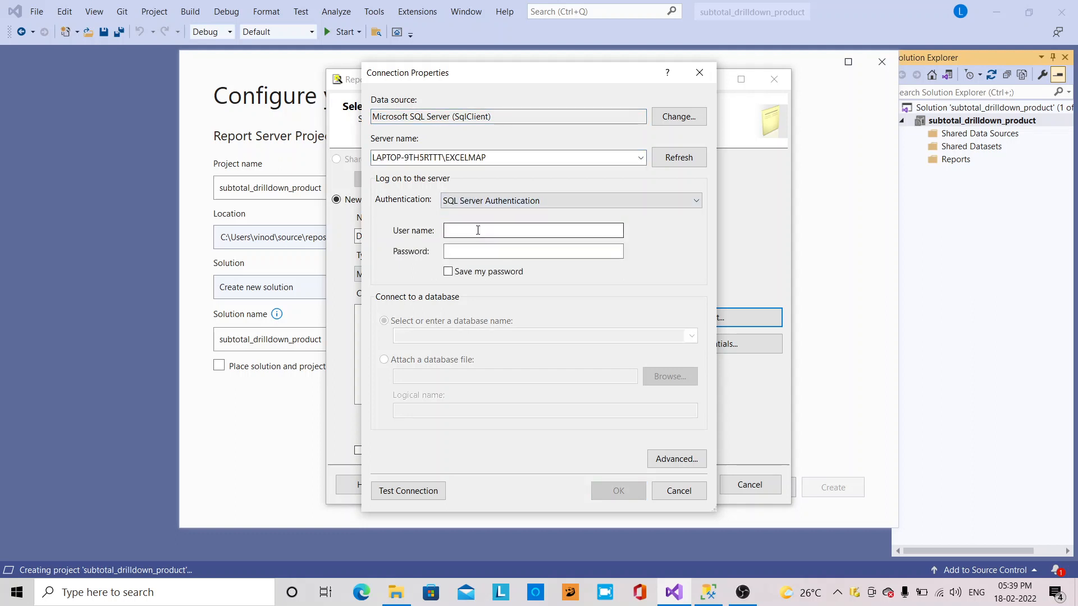
left_click(477, 230)
type("sa")
key("Tab")
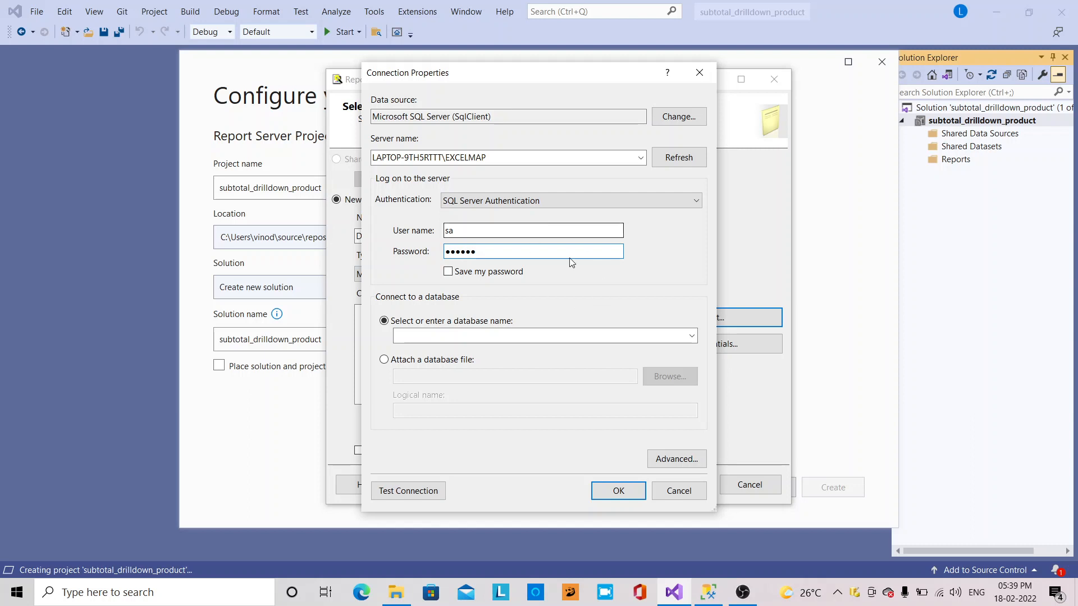
- Connect to the Student Warehouse database and supply the data source credentials with user name sa and the account password
left_click(696, 338)
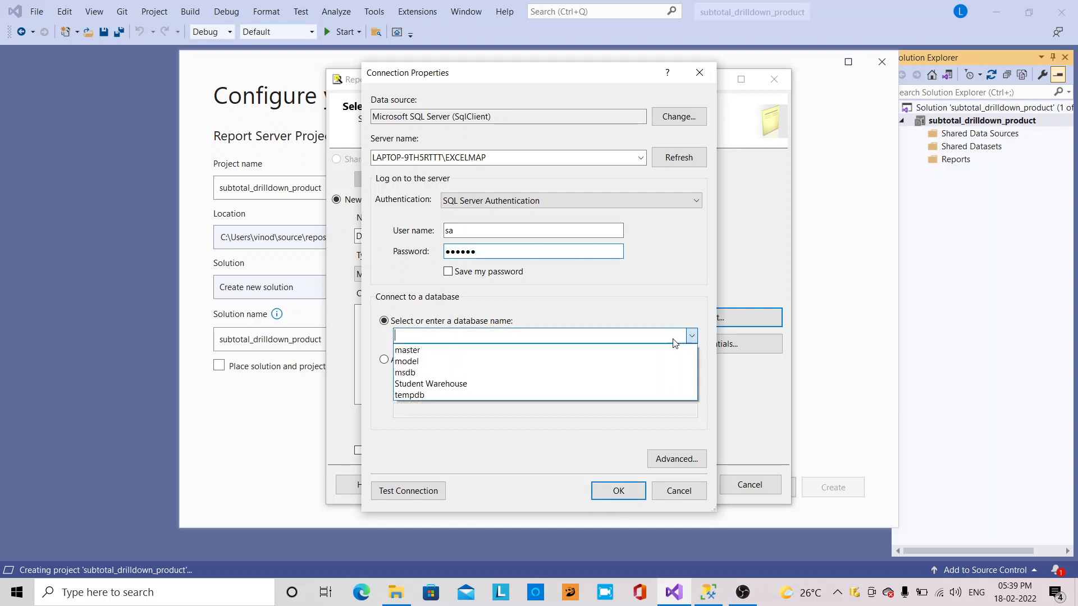
left_click(522, 384)
left_click(596, 494)
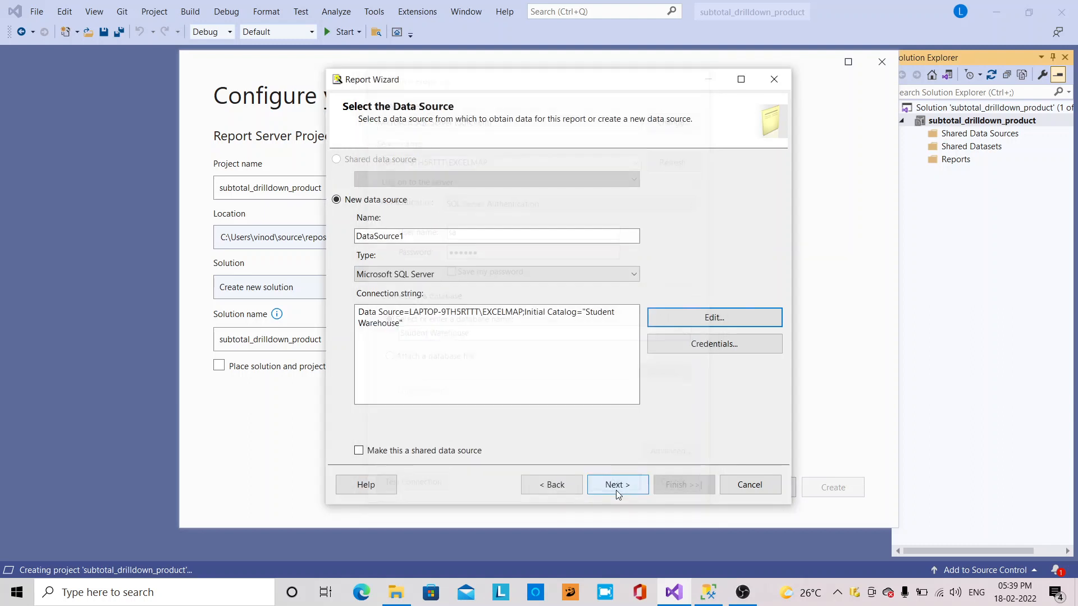
left_click(625, 485)
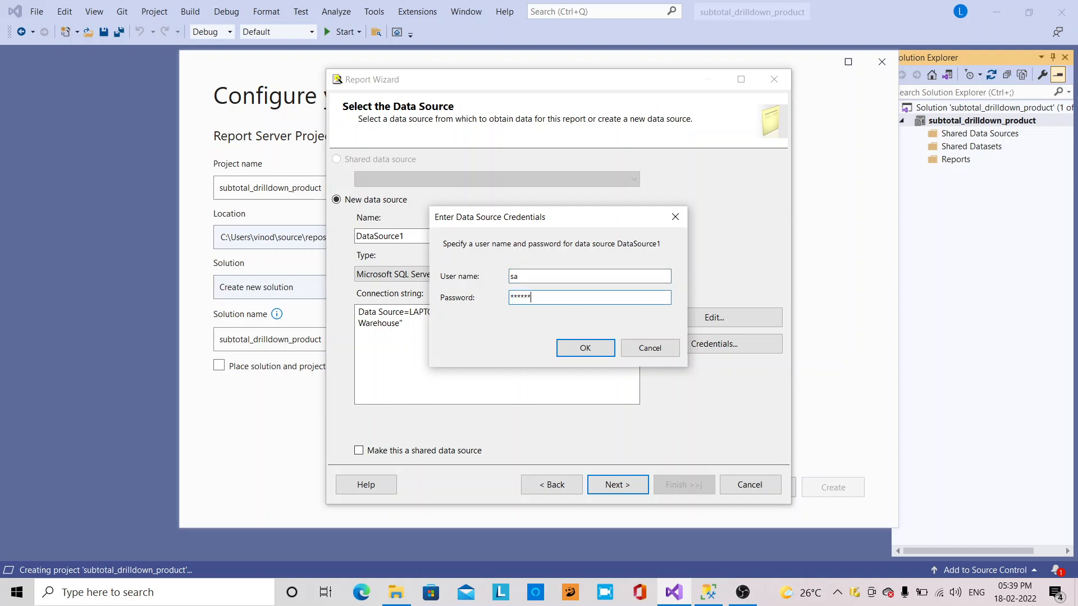
left_click(584, 348)
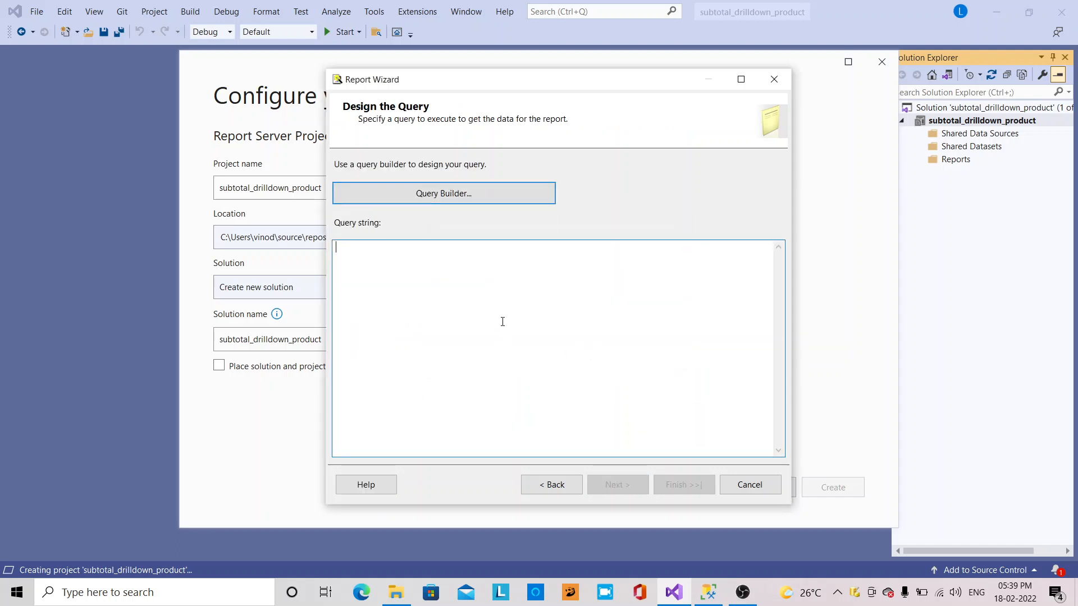
- Set the report query to "select * from product_details" and accept the Tabular report type
type("select * from")
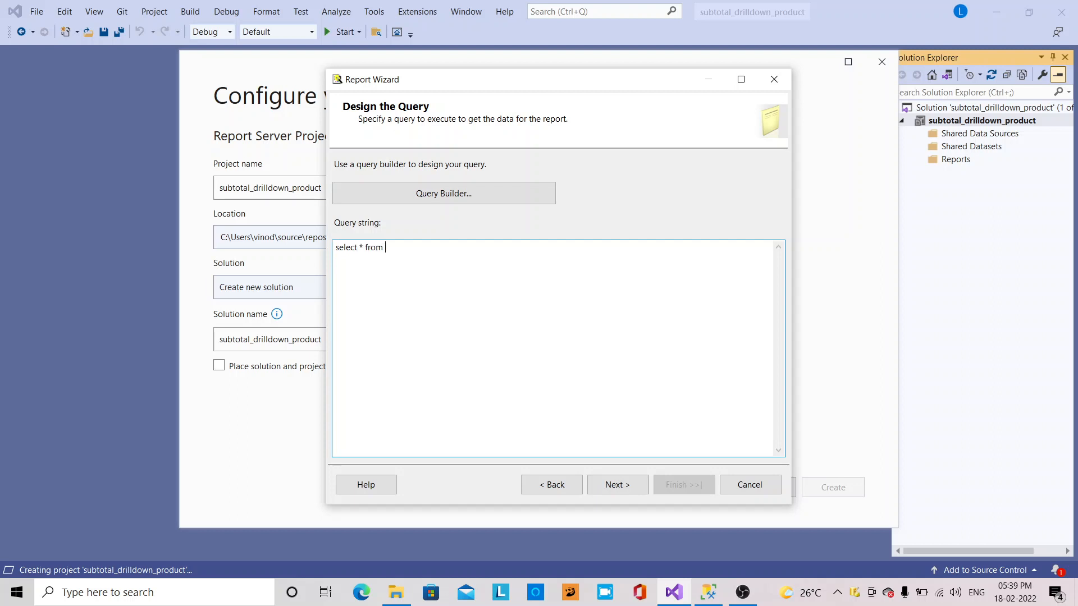
type("product_details")
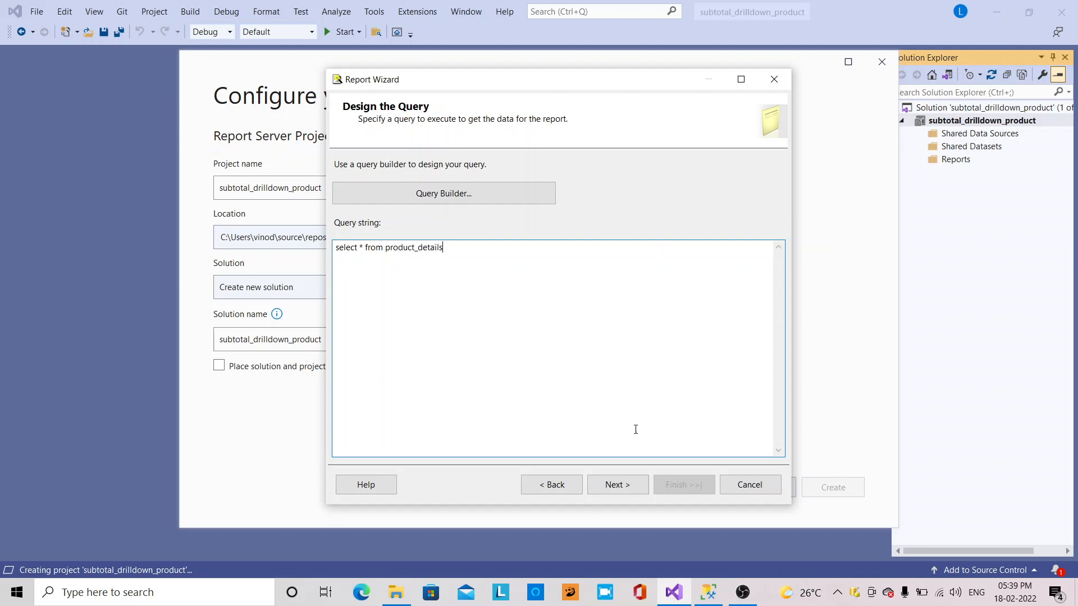
left_click(640, 490)
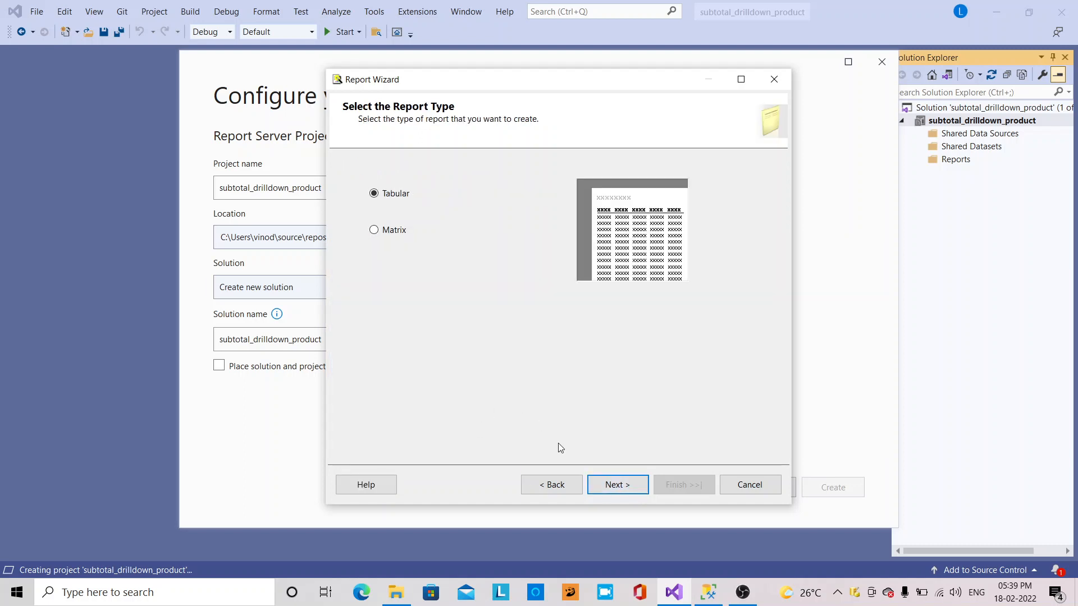
left_click(628, 492)
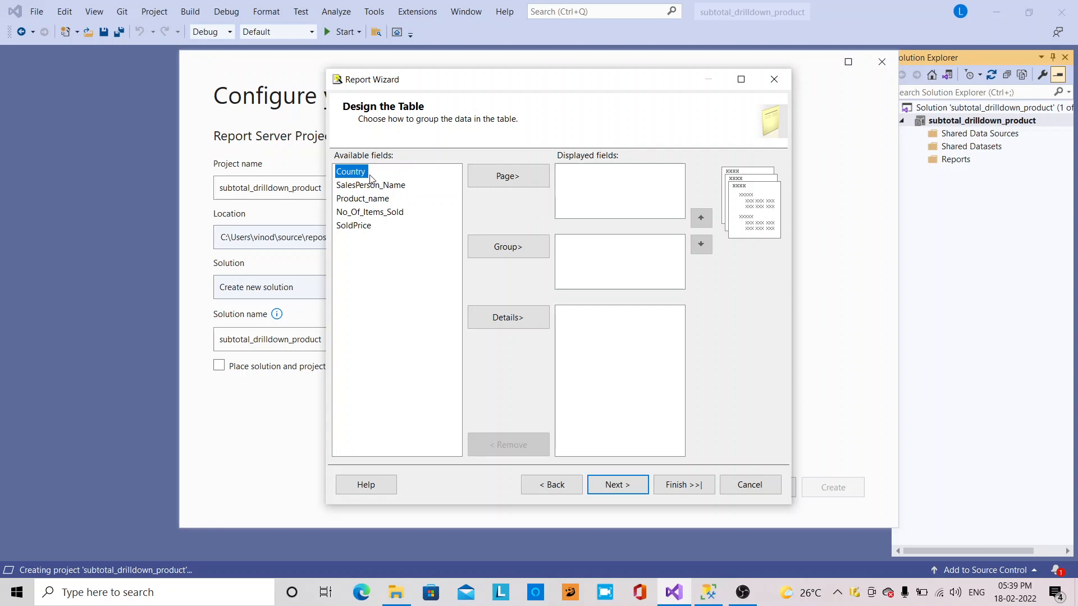
- Group the table by Country and add SalesPerson_Name, Product_name, No_Of_Items_Sold and SoldPrice as detail fields
left_click(479, 247)
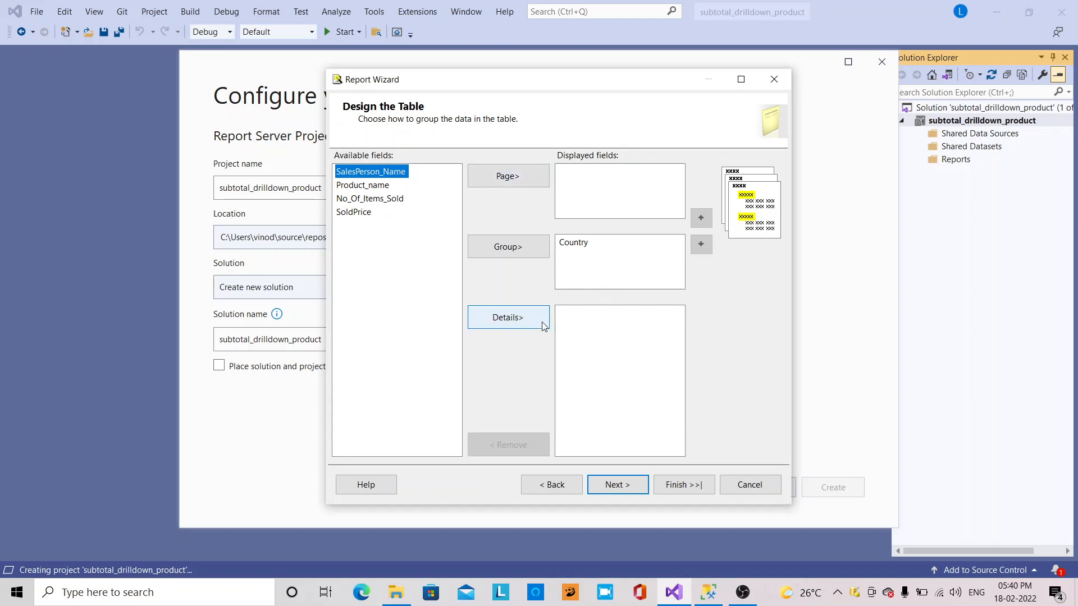
left_click(527, 319)
left_click(526, 319)
left_click(526, 319)
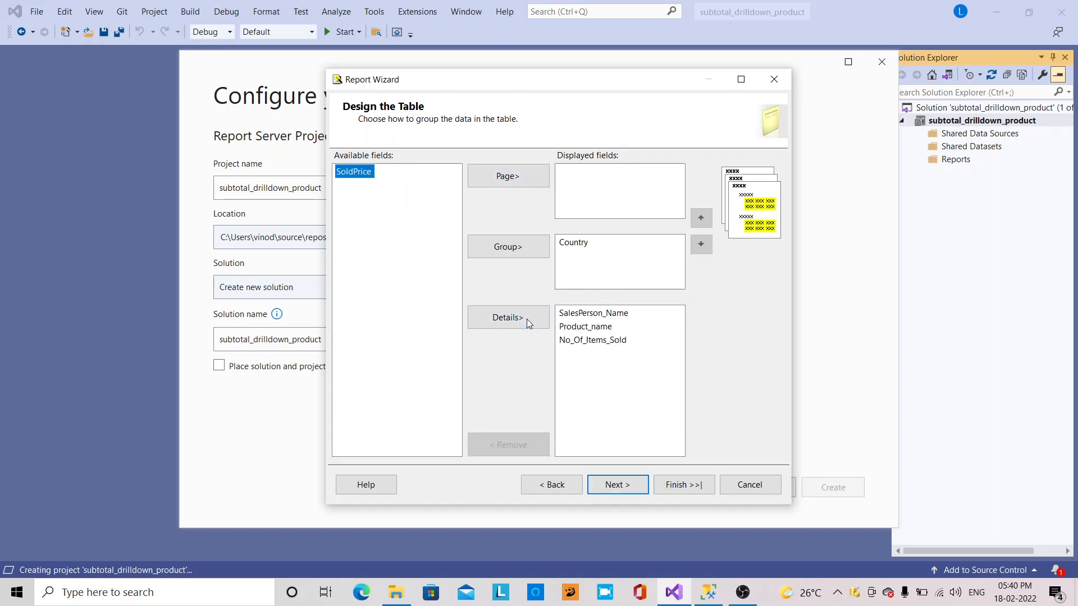
left_click(526, 319)
- Choose the Stepped table layout with subtotals included and drilldown enabled
left_click(608, 491)
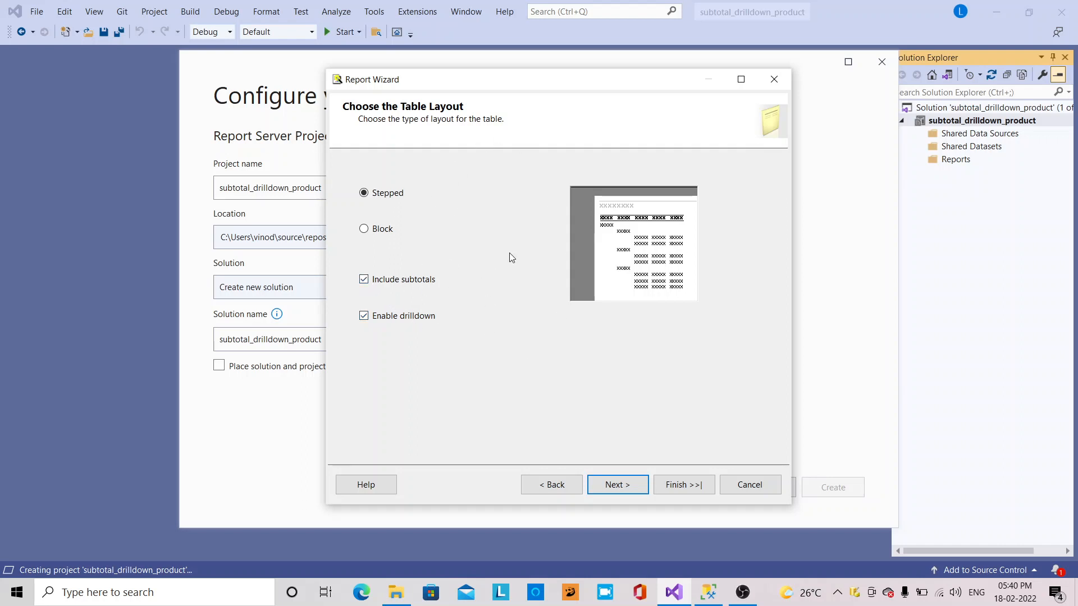
left_click(617, 484)
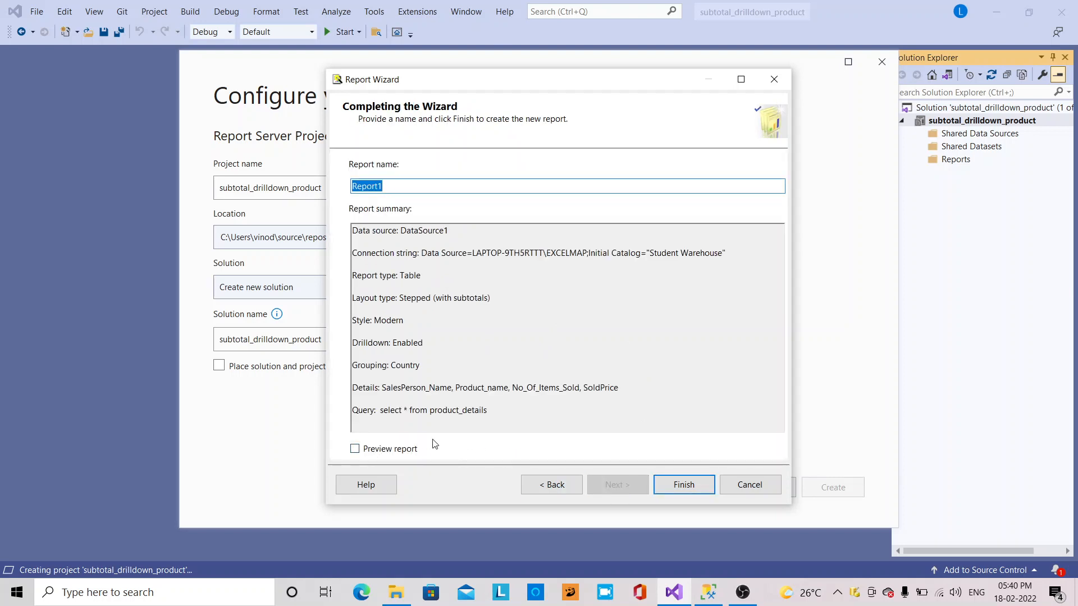
- Complete the Report Wizard with the name Report1 and the report preview enabled
left_click(361, 453)
left_click(683, 484)
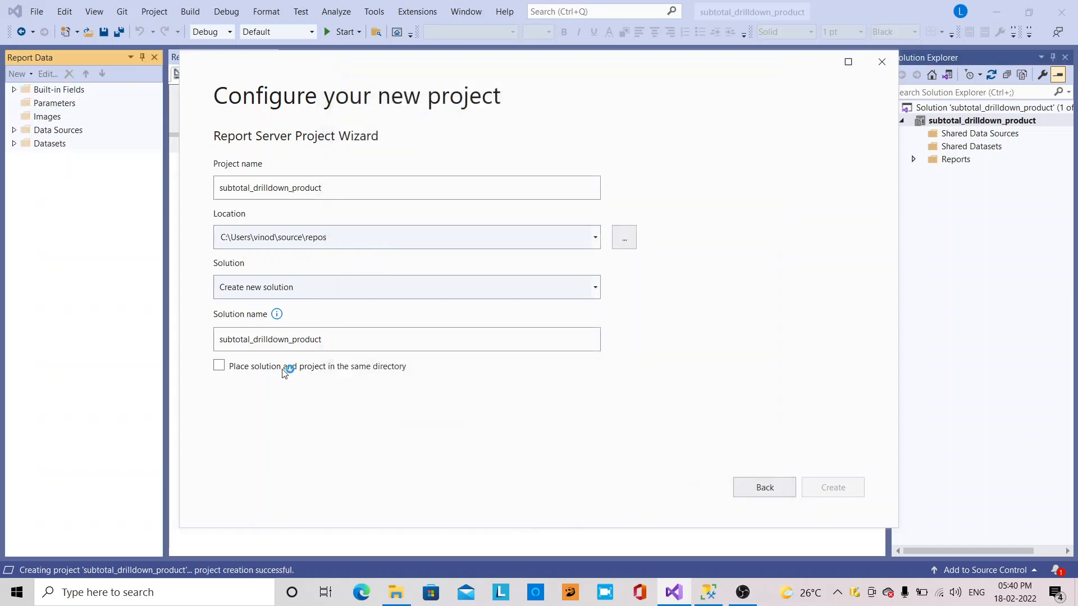
- Run the report preview with login name sa and the account password, and expand the India and USA groups
left_click(296, 111)
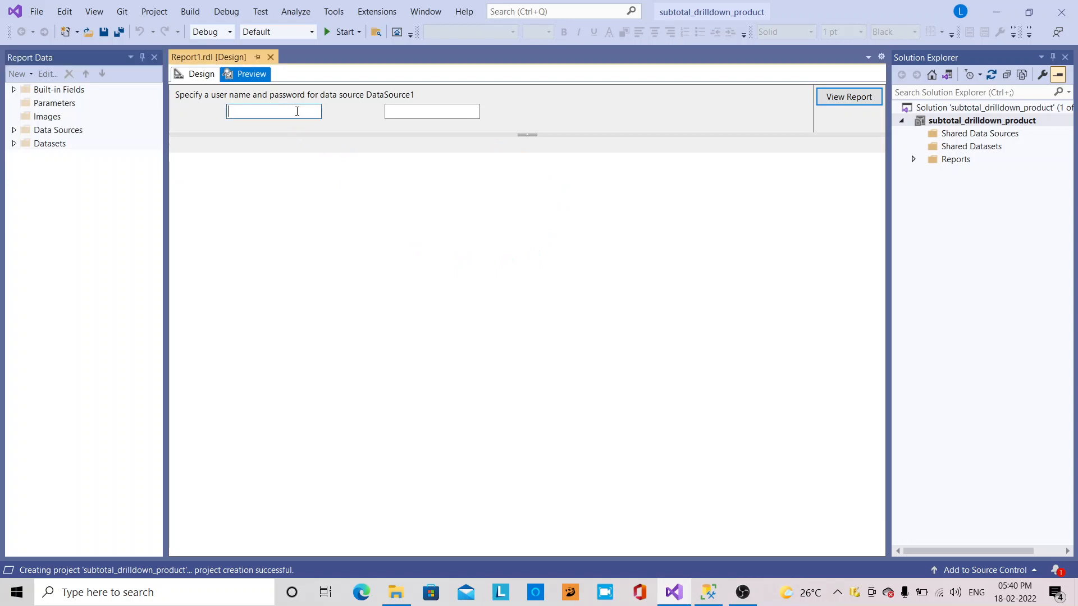
key("Tab")
type("***")
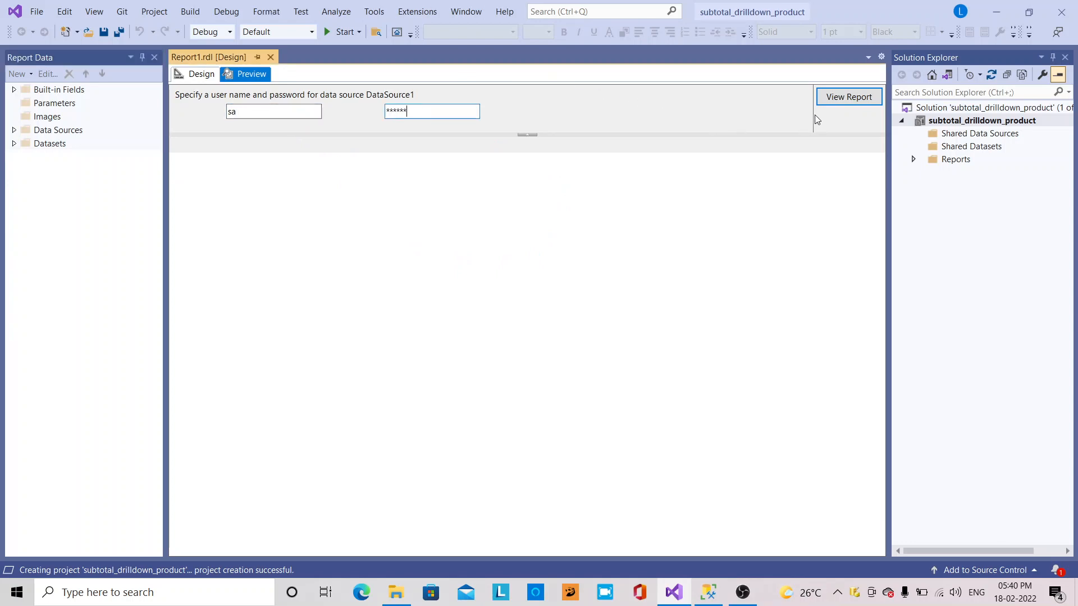
left_click(846, 97)
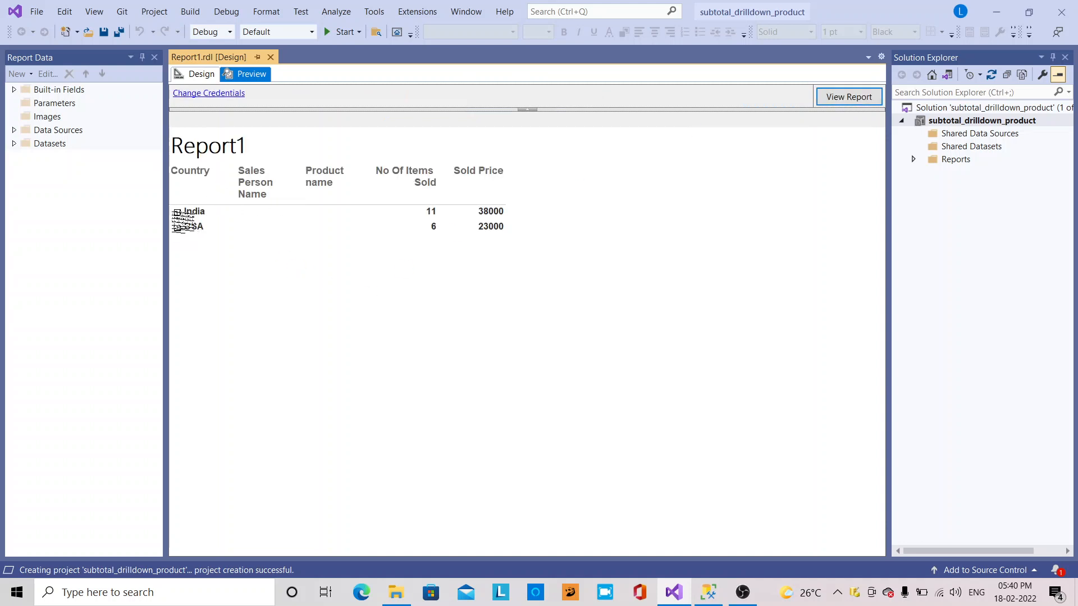
left_click(177, 213)
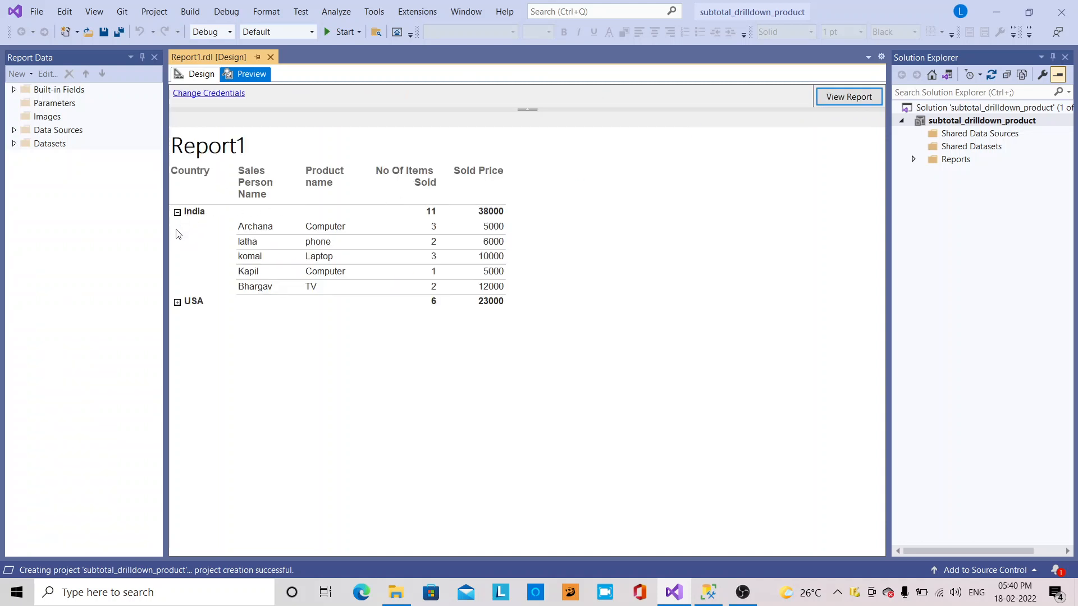
left_click(176, 302)
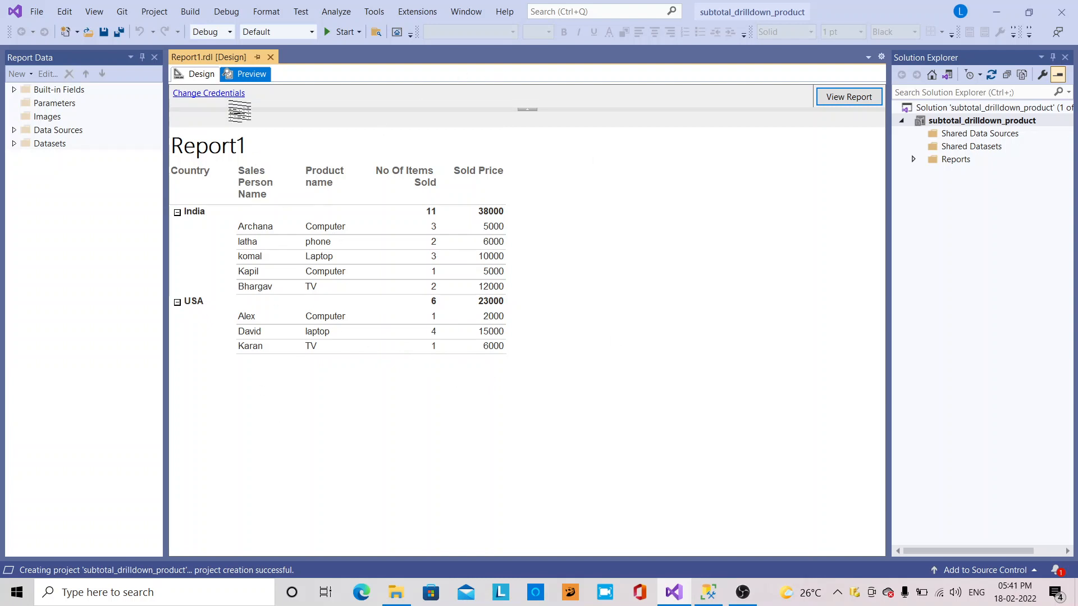
- Widen the Country, Sales Person Name, Product name, No Of Items Sold and Sold Price columns in the report design
left_click(200, 74)
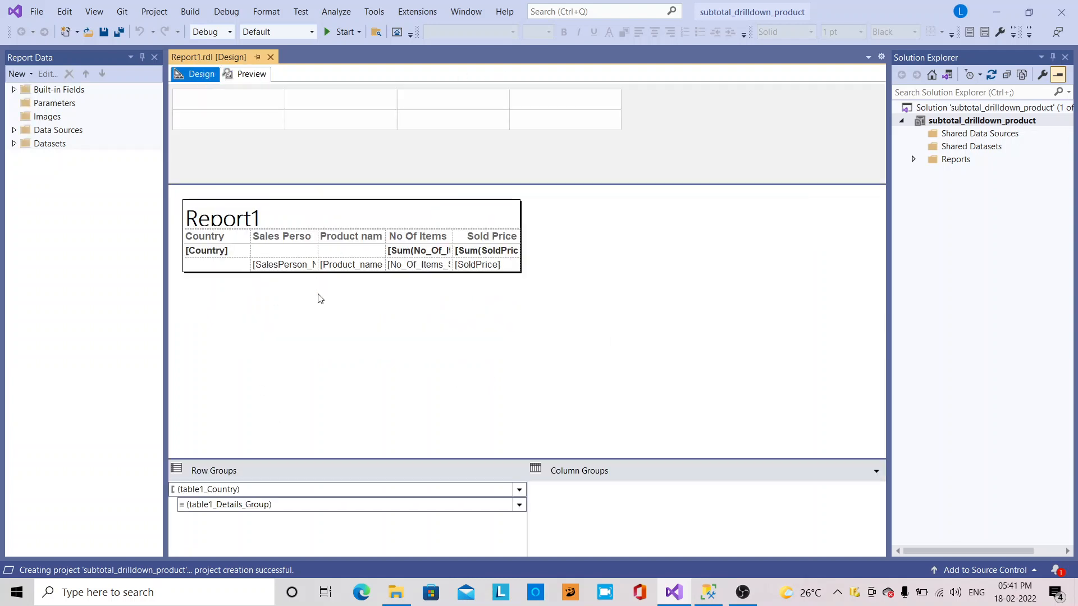
left_click(248, 233)
left_click_drag(250, 222, 301, 215)
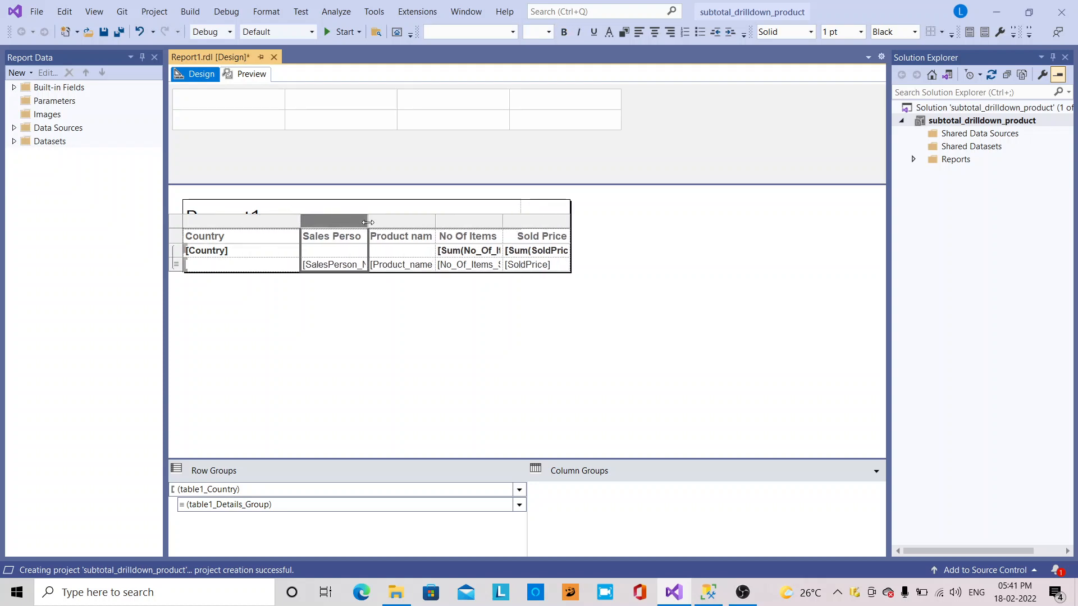
left_click_drag(367, 222, 417, 220)
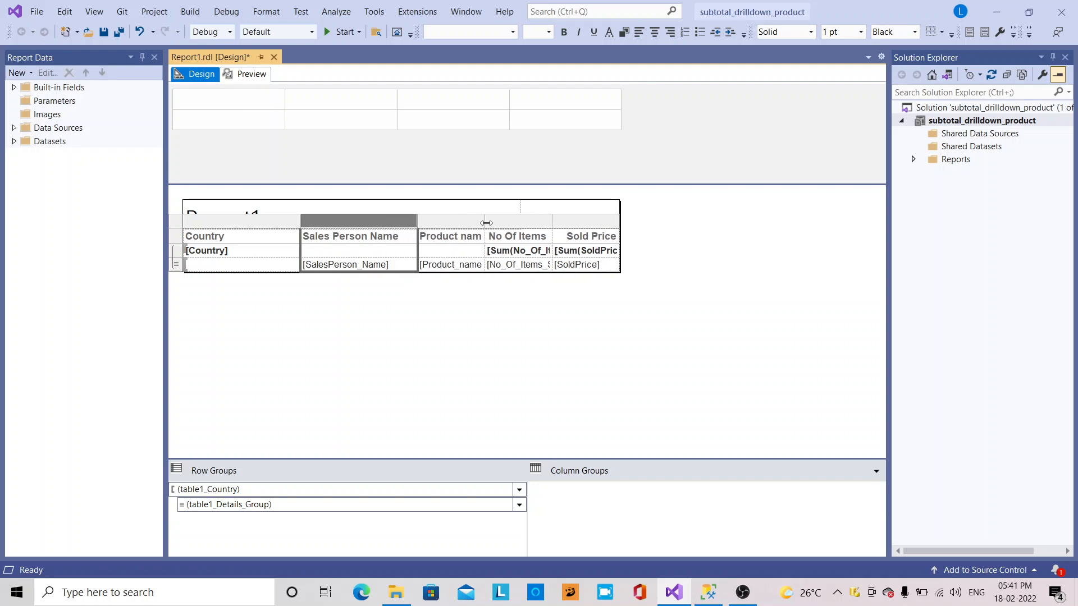
left_click_drag(486, 223, 527, 220)
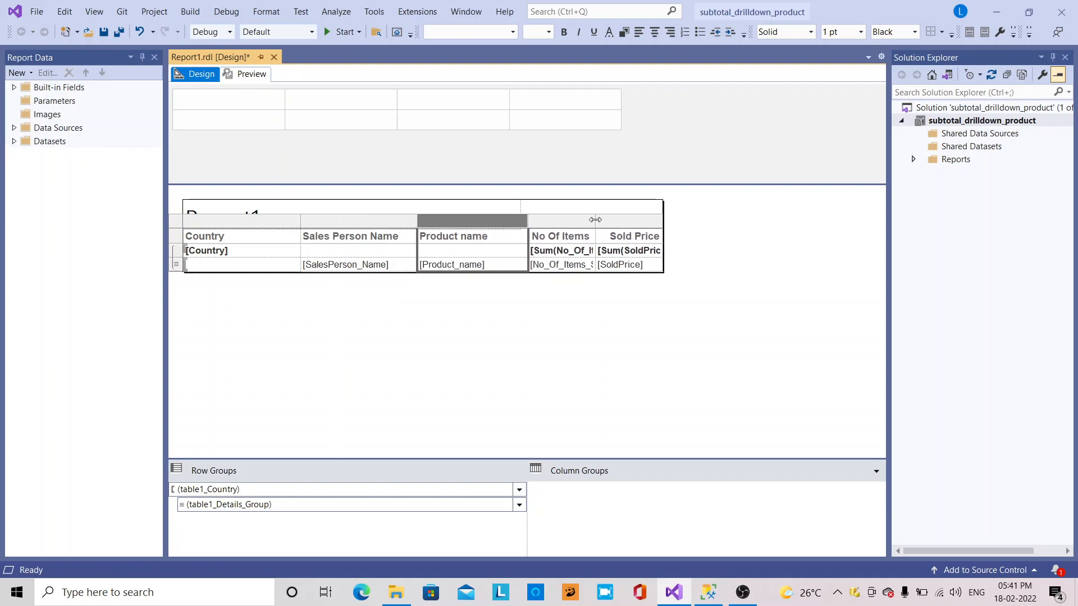
left_click_drag(595, 219, 639, 221)
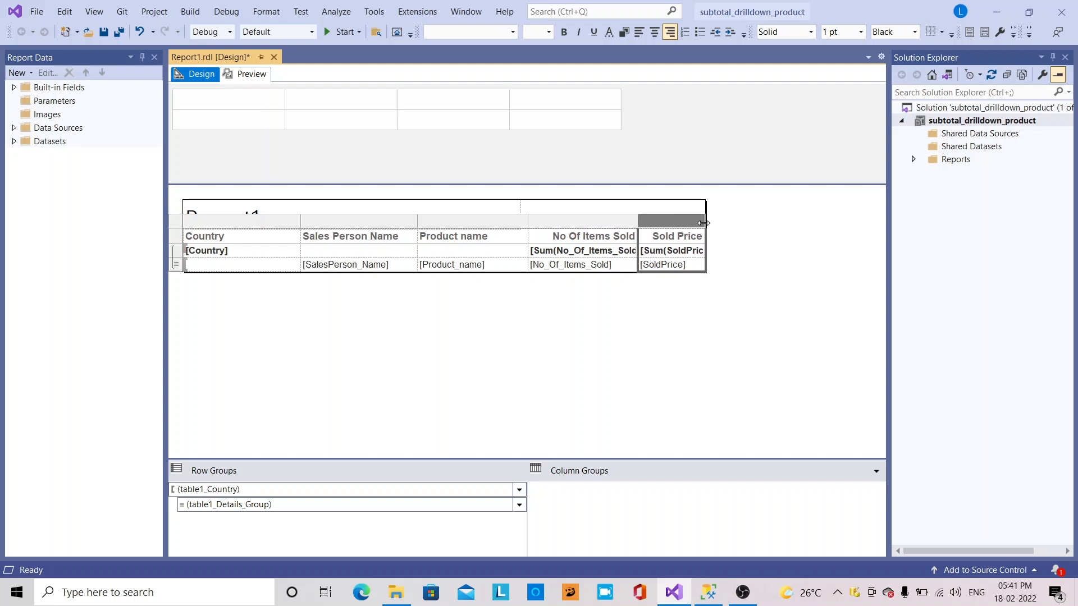
left_click_drag(704, 223, 734, 221)
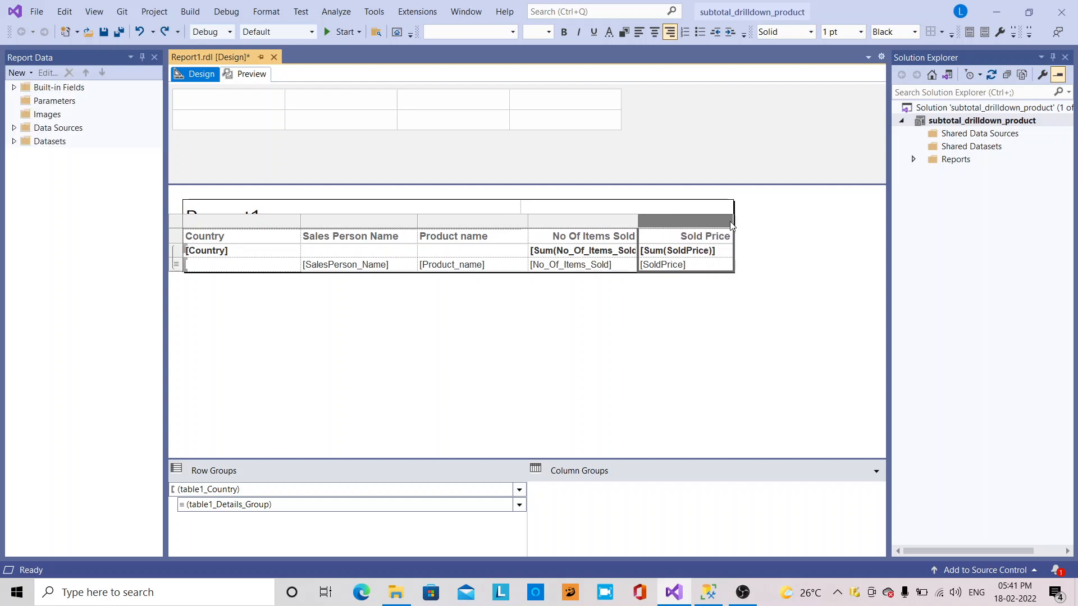
- Set the fill color of the [Country] group text box to Yellow
right_click(253, 248)
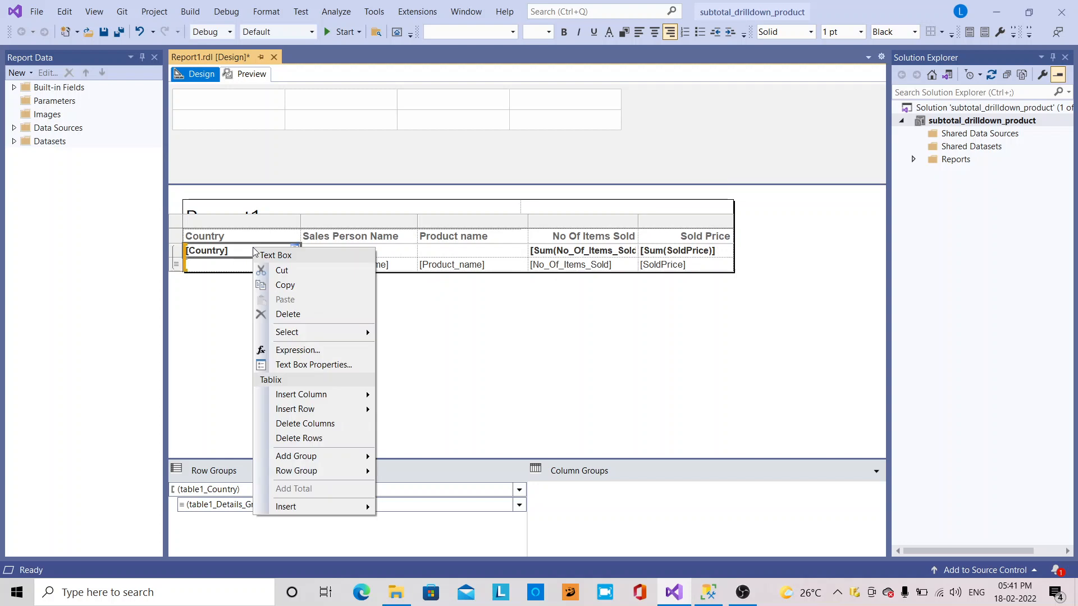
left_click(288, 366)
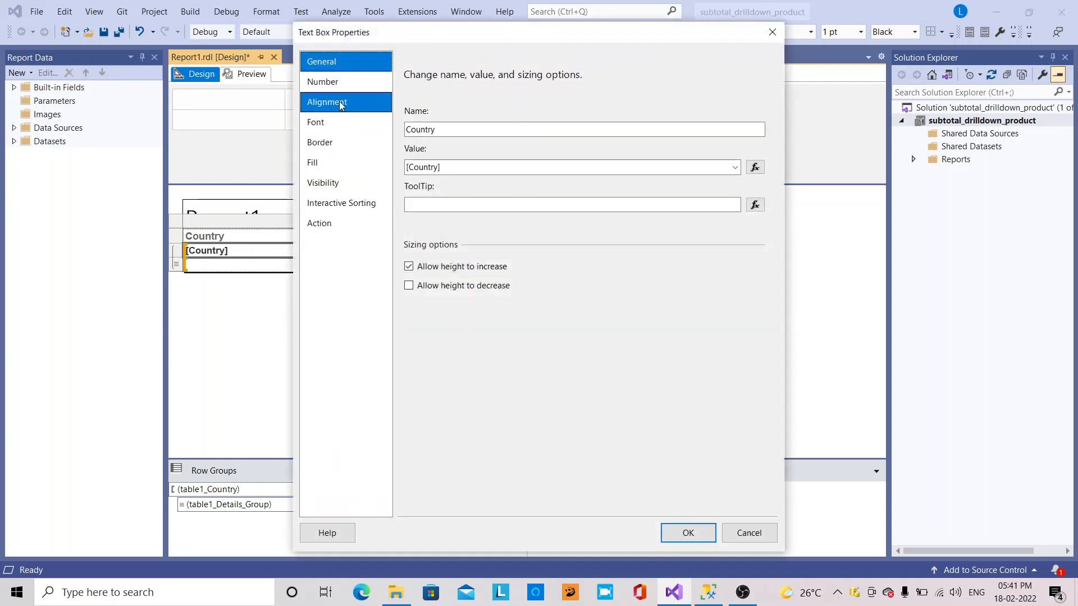
left_click(343, 161)
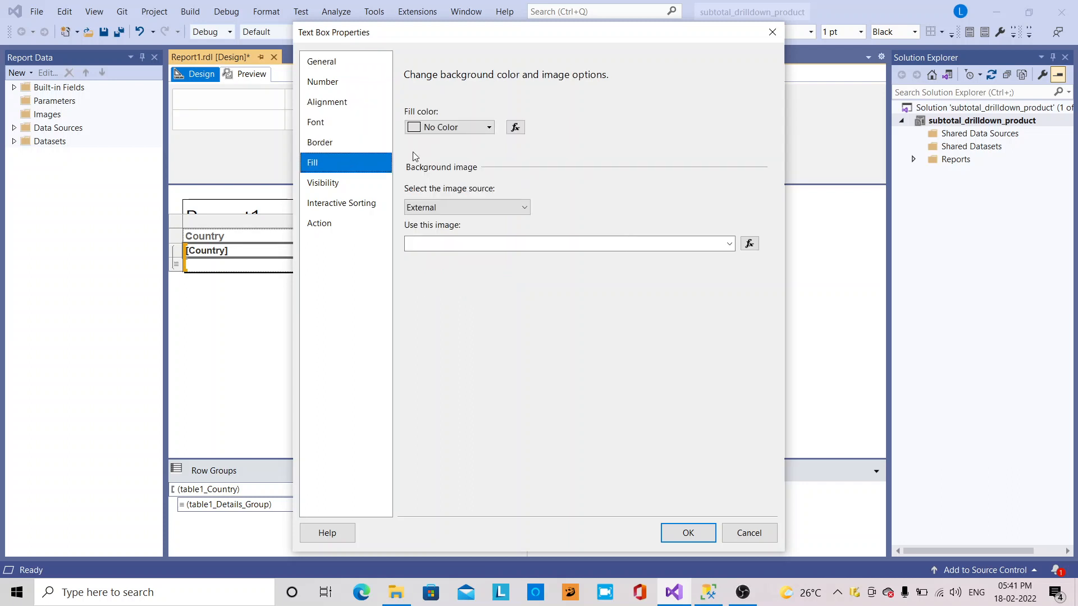
left_click(488, 127)
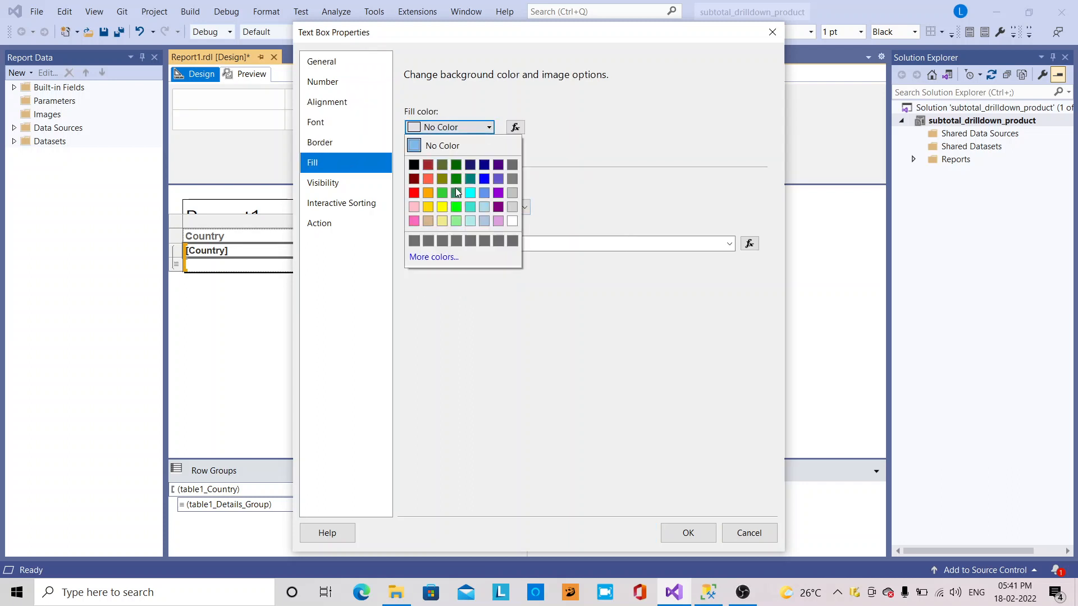
left_click(447, 207)
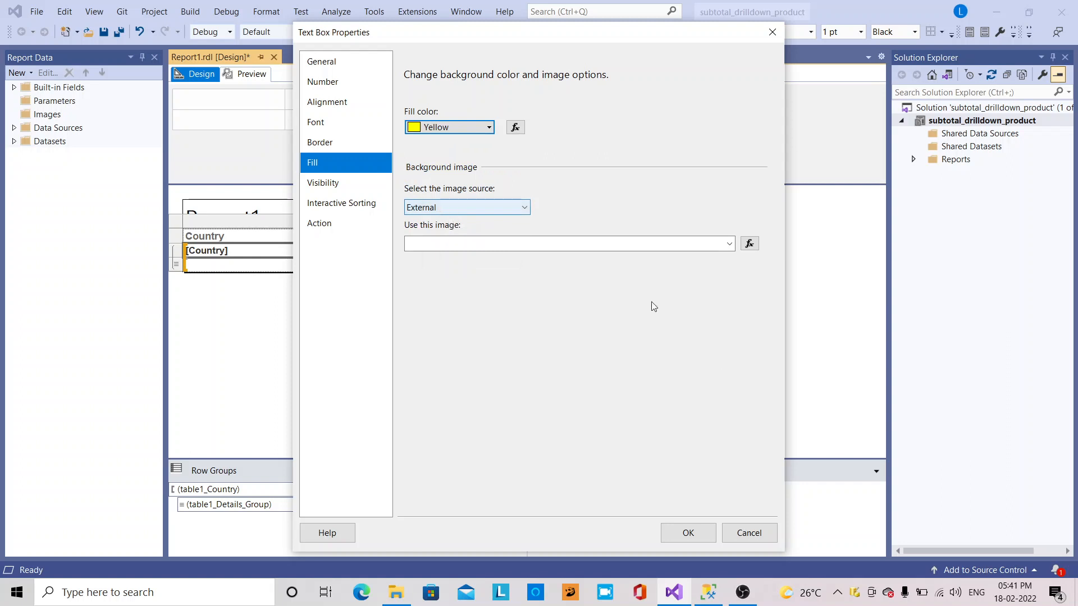
left_click(689, 535)
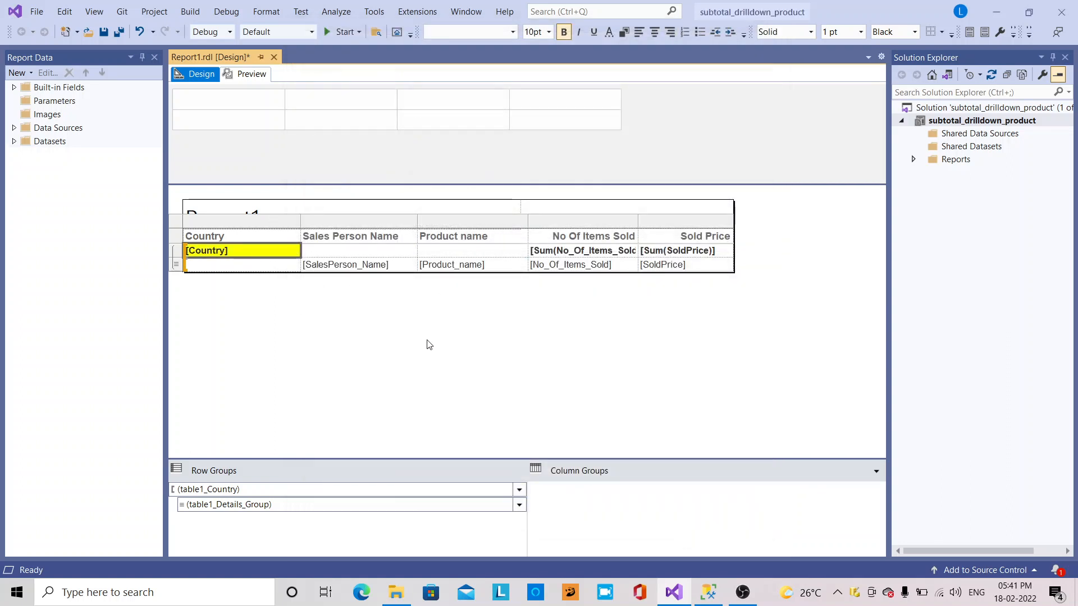
- Preview the reformatted report with login name sa and the account password, and expand the India and USA rows
left_click(249, 76)
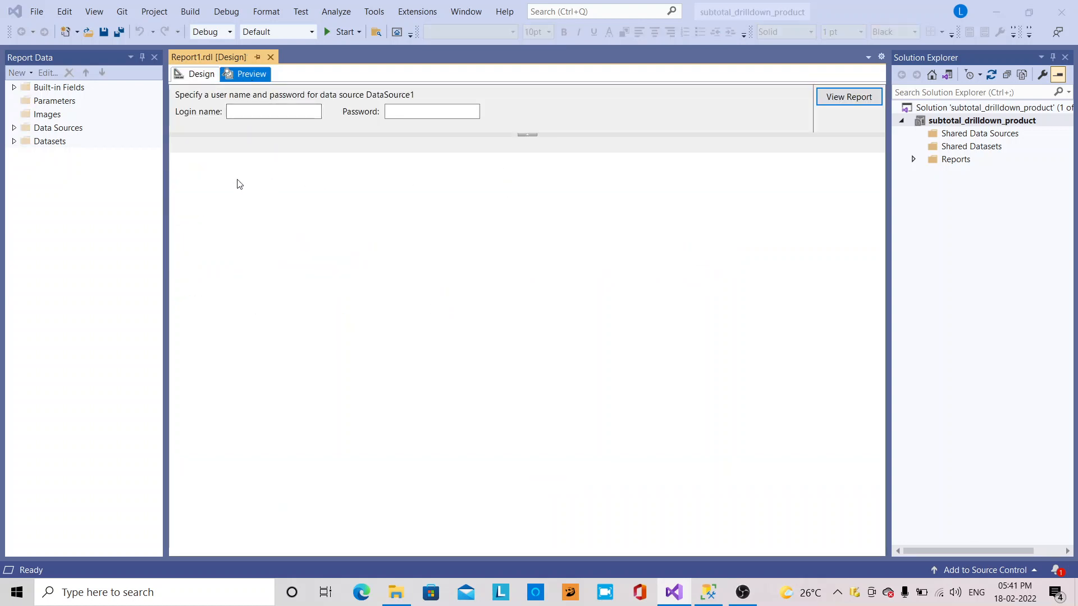
left_click(289, 112)
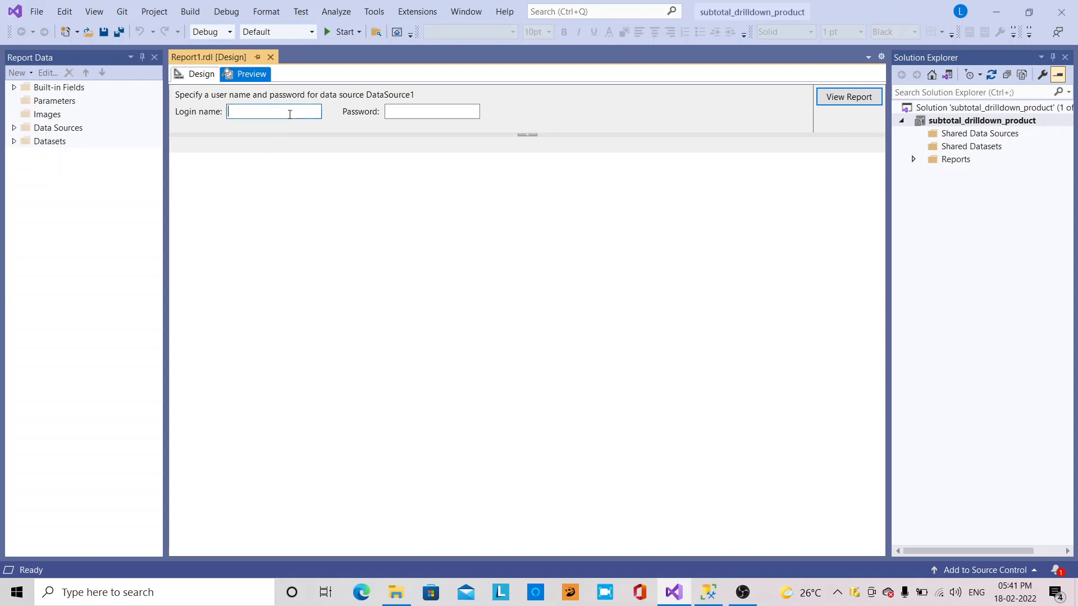
key("Tab")
type("**")
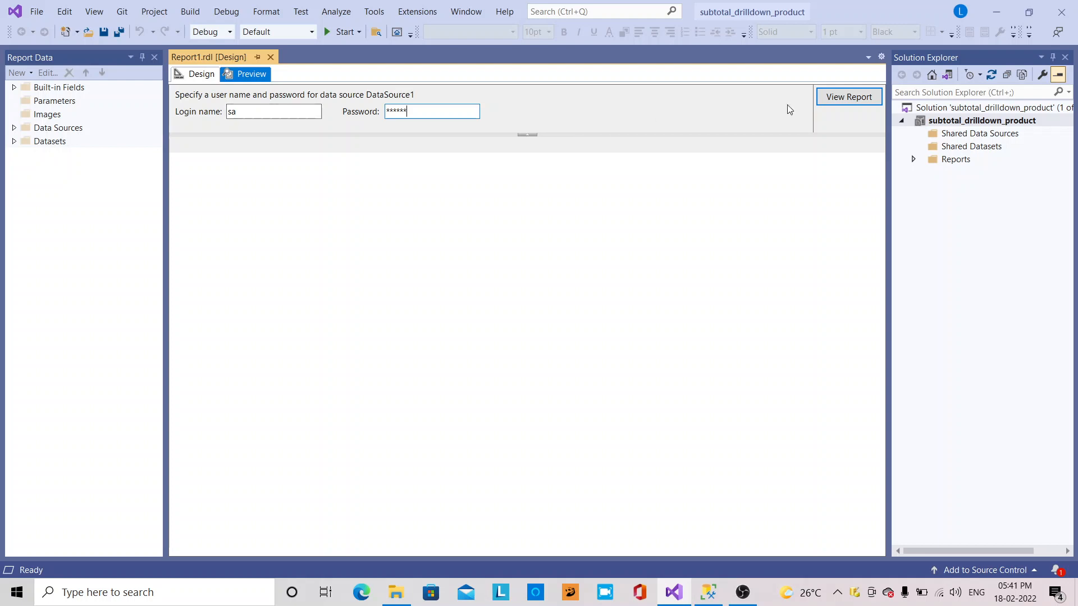
left_click(867, 98)
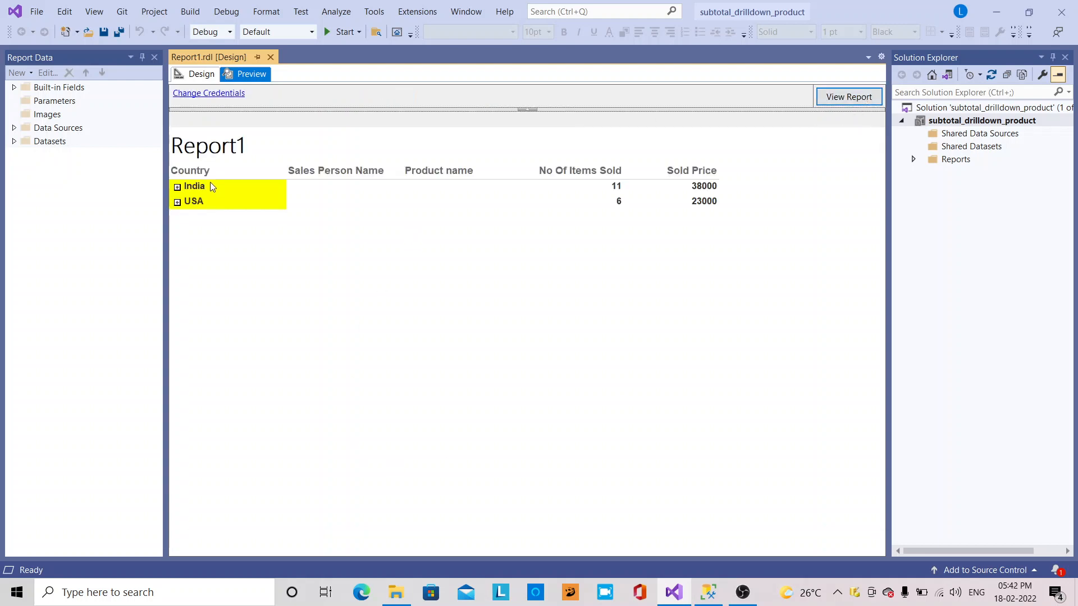
left_click(178, 186)
left_click(178, 276)
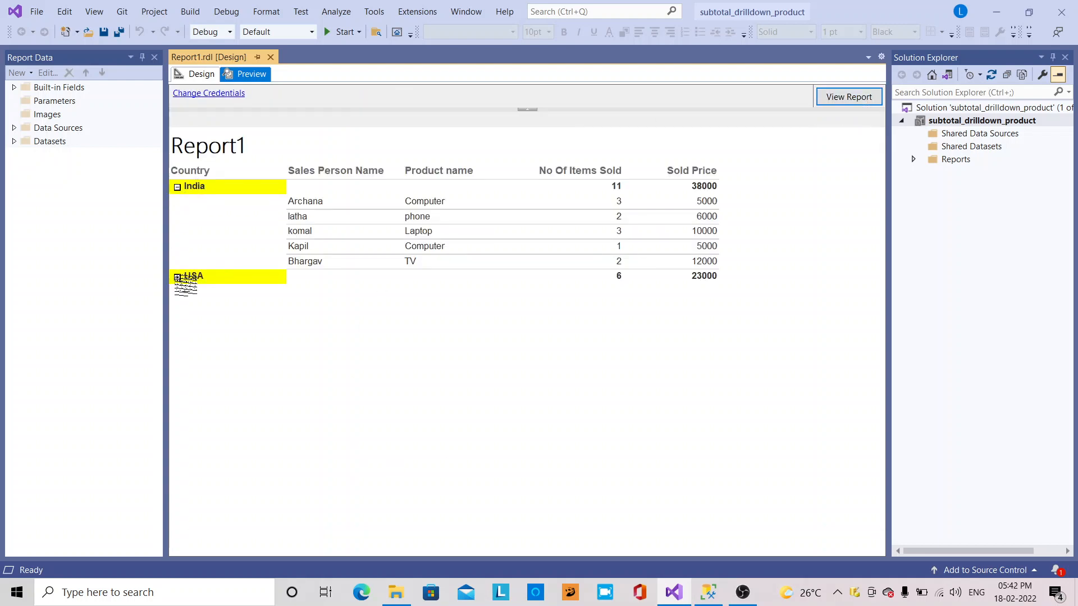